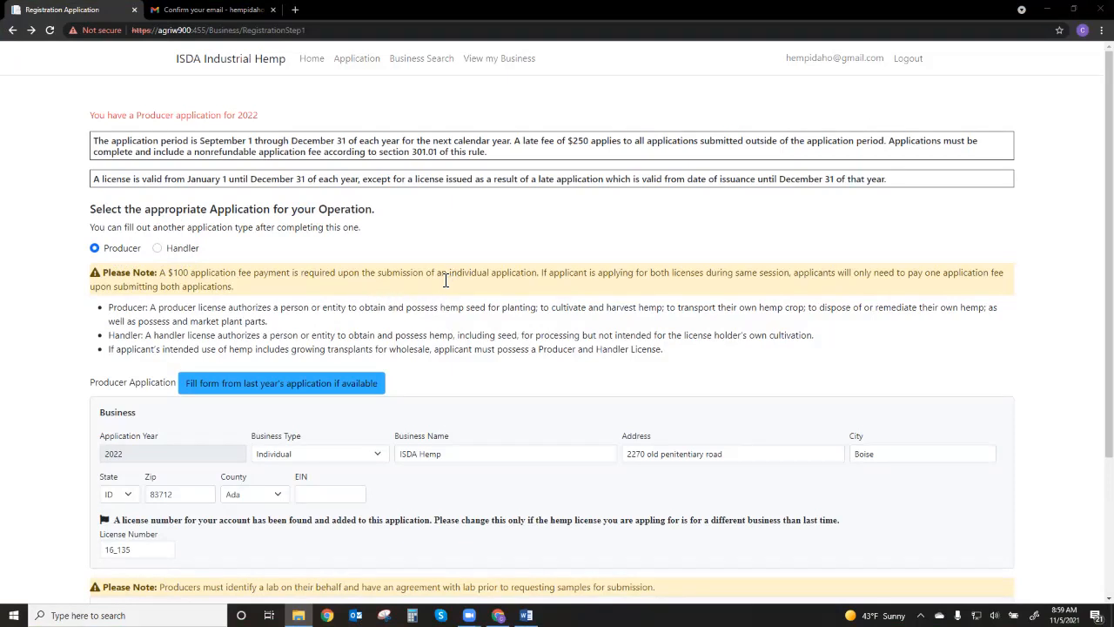
Review the prefilled 2022 Producer application and proceed to adding participants
{"action": "scroll", "coordinate": [449, 280], "scroll_direction": "down", "scroll_amount": 1}
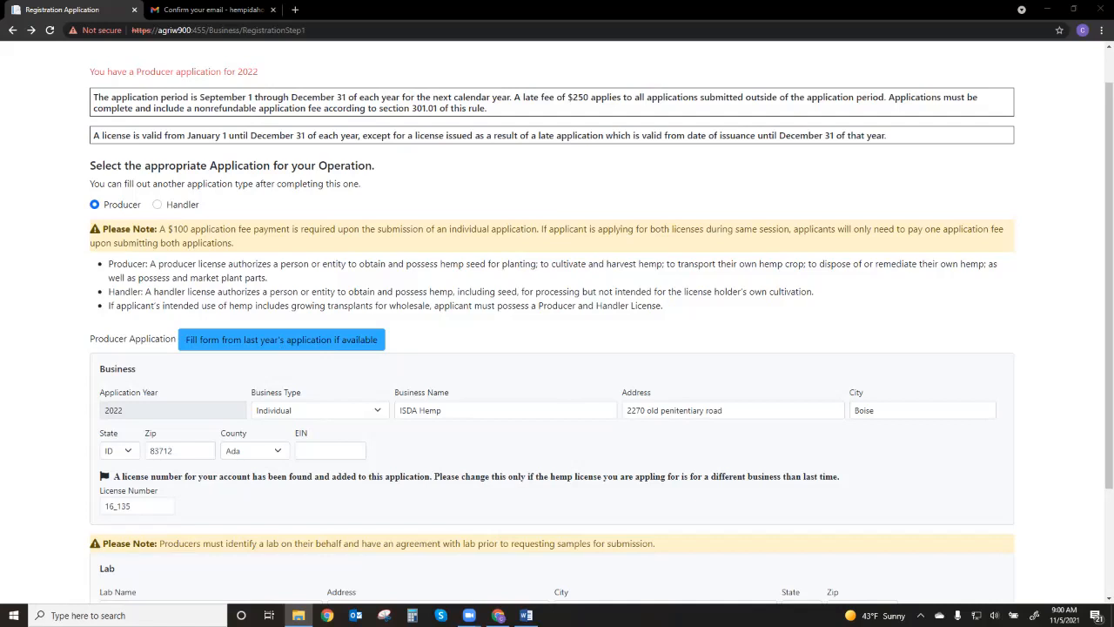
{"action": "scroll", "coordinate": [557, 322], "scroll_direction": "down", "scroll_amount": 2}
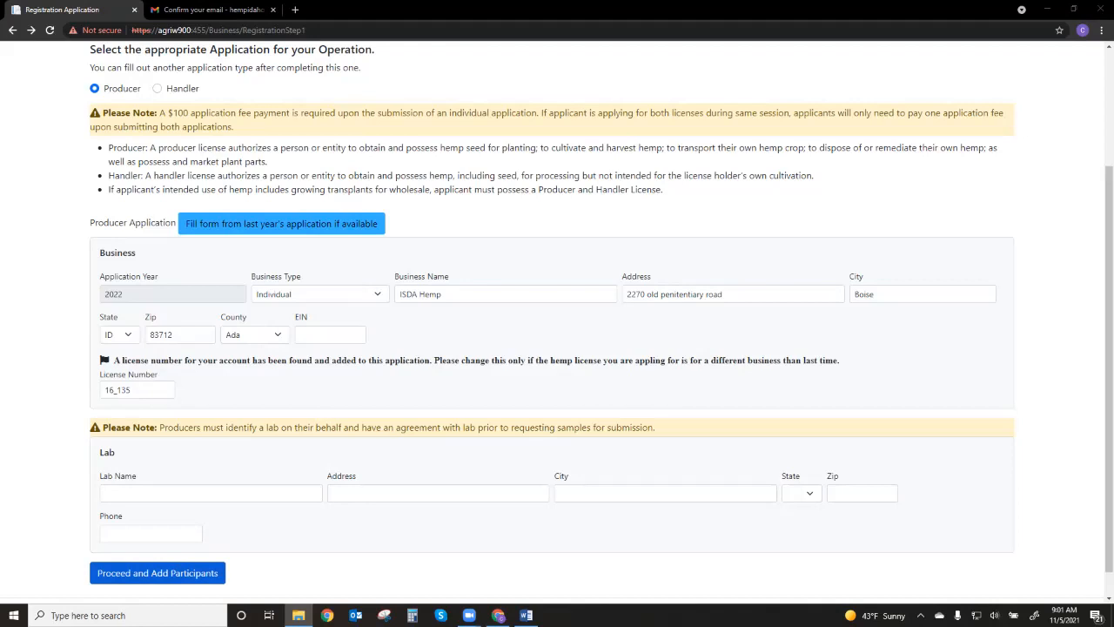
{"action": "left_click", "coordinate": [157, 573]}
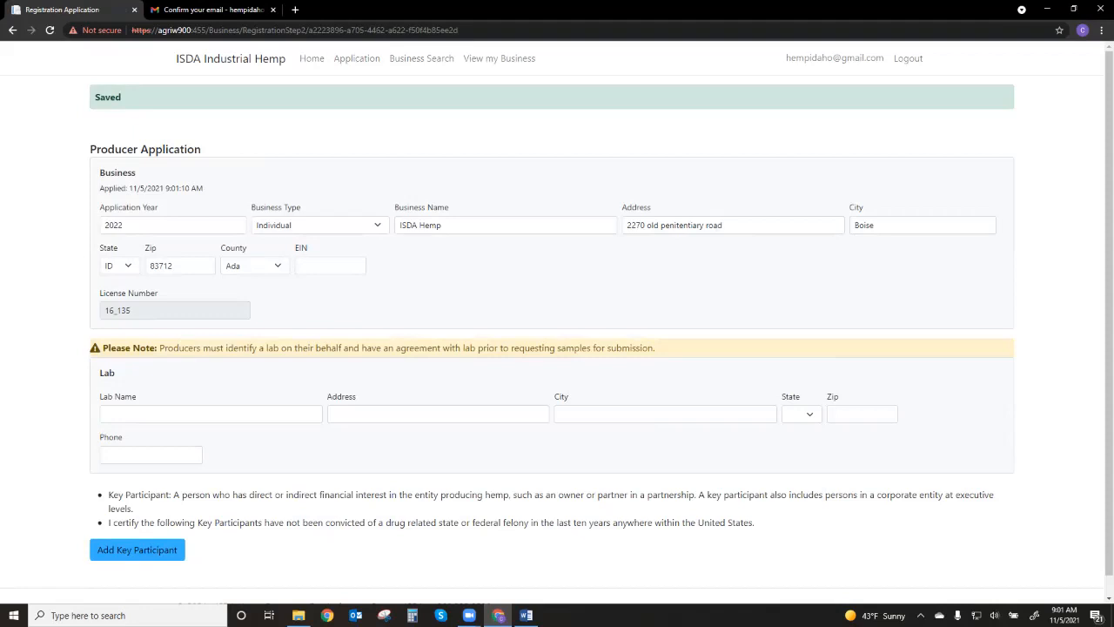
Add a key participant of type Primary, enter the person's first and last name, and save the contact
{"action": "left_click", "coordinate": [136, 549]}
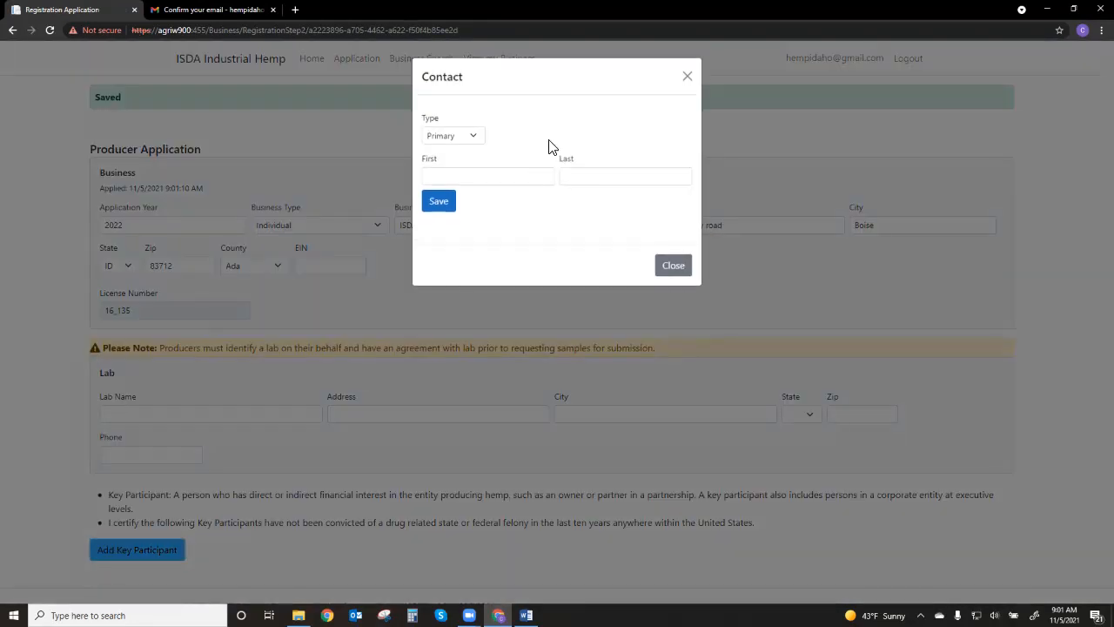
{"action": "left_click", "coordinate": [479, 143]}
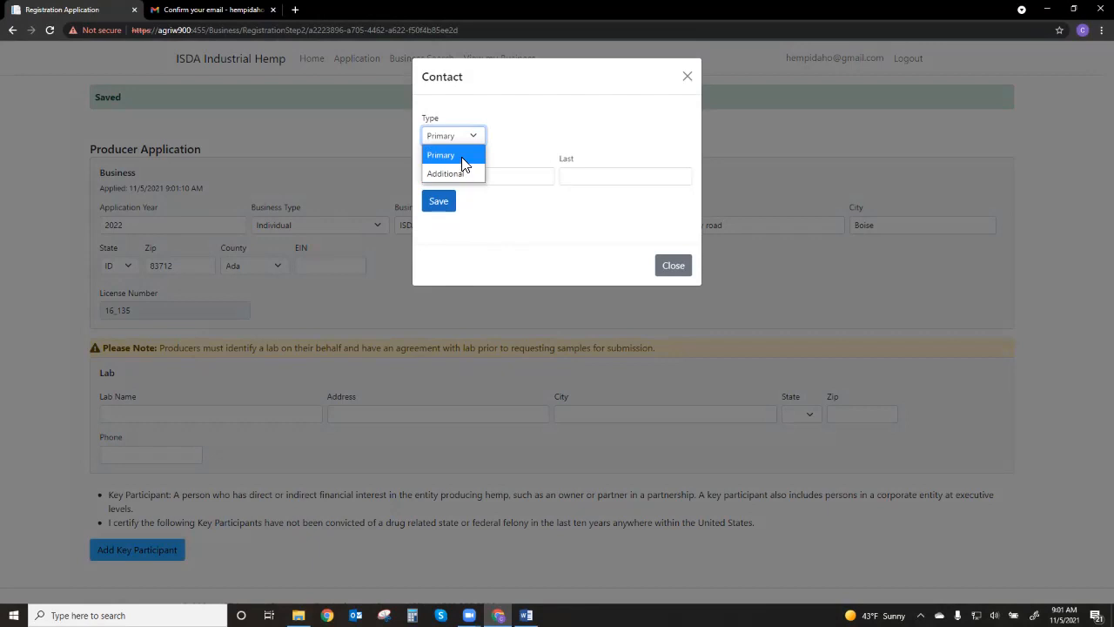
{"action": "left_click", "coordinate": [462, 164]}
{"action": "left_click", "coordinate": [524, 144]}
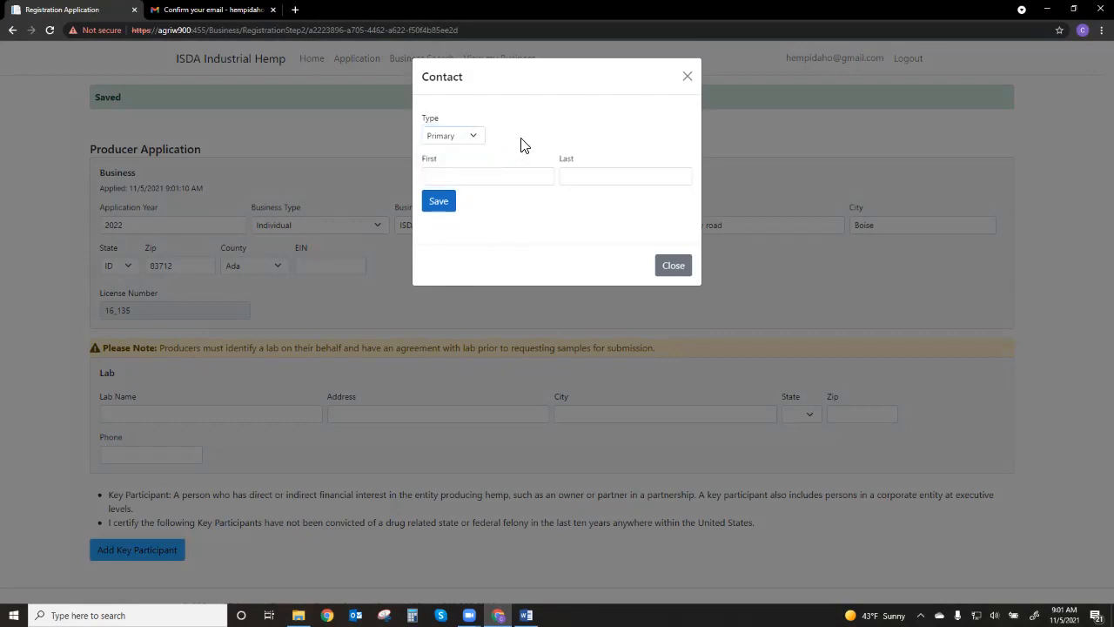
{"action": "left_click", "coordinate": [508, 176]}
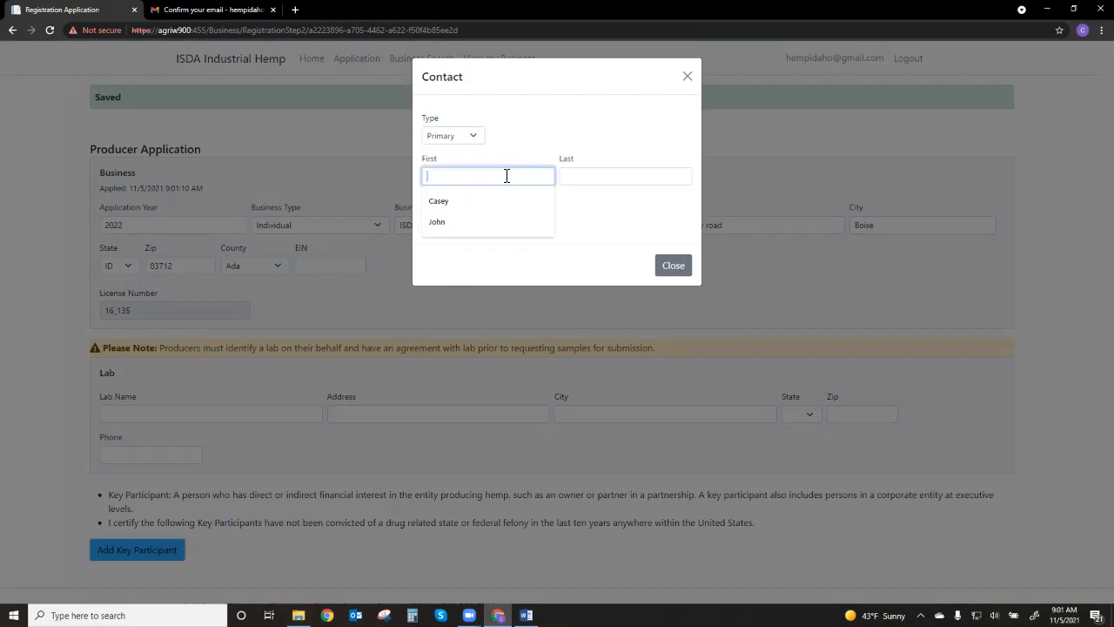
{"action": "left_click", "coordinate": [466, 231]}
{"action": "left_click", "coordinate": [582, 180]}
{"action": "left_click", "coordinate": [578, 221]}
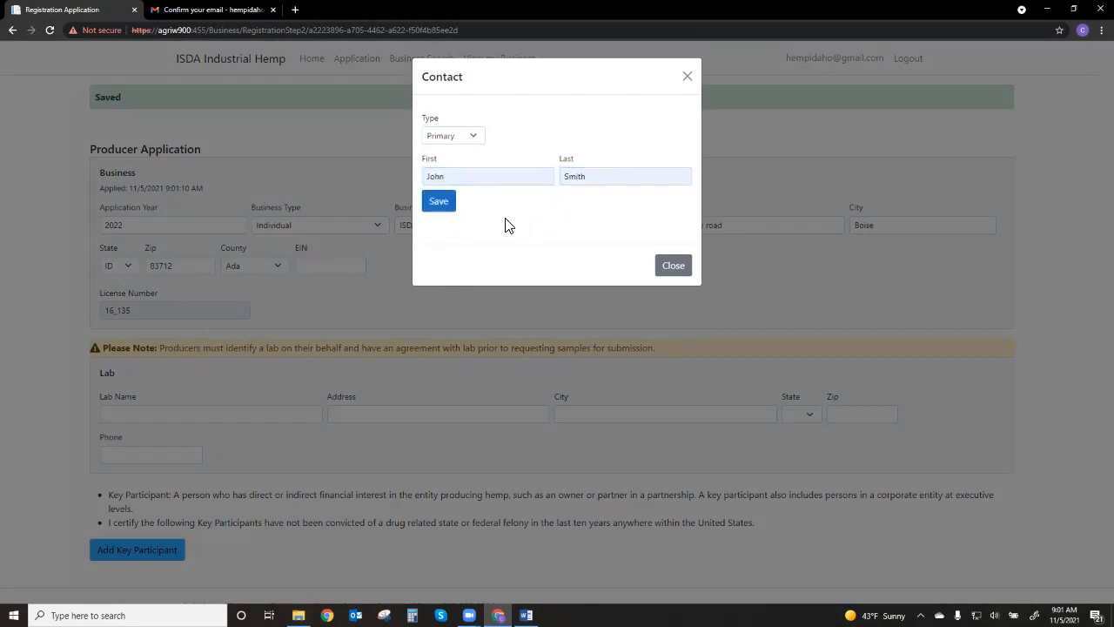
{"action": "left_click", "coordinate": [448, 209]}
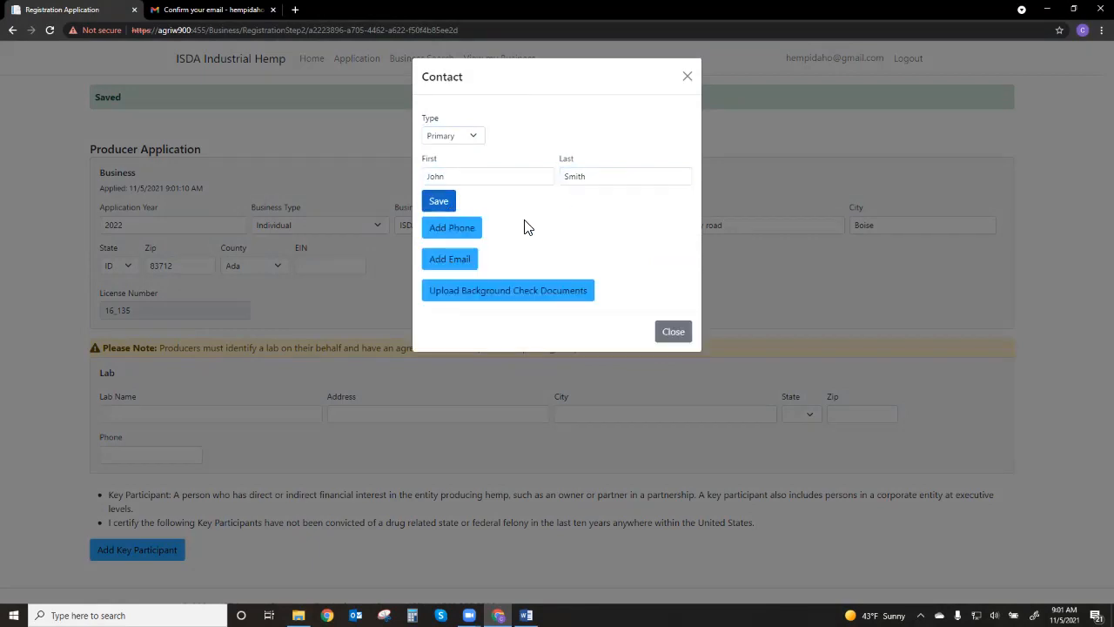
Add a phone of type Cell to the contact, enter the phone number, and save it
{"action": "left_click", "coordinate": [473, 242]}
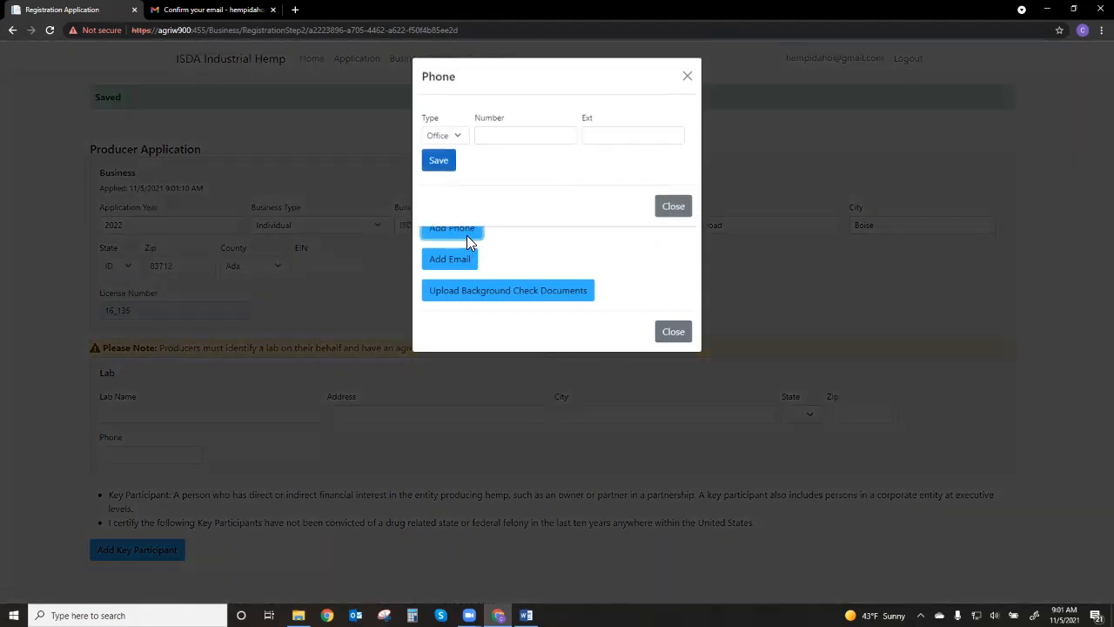
{"action": "left_click", "coordinate": [458, 139]}
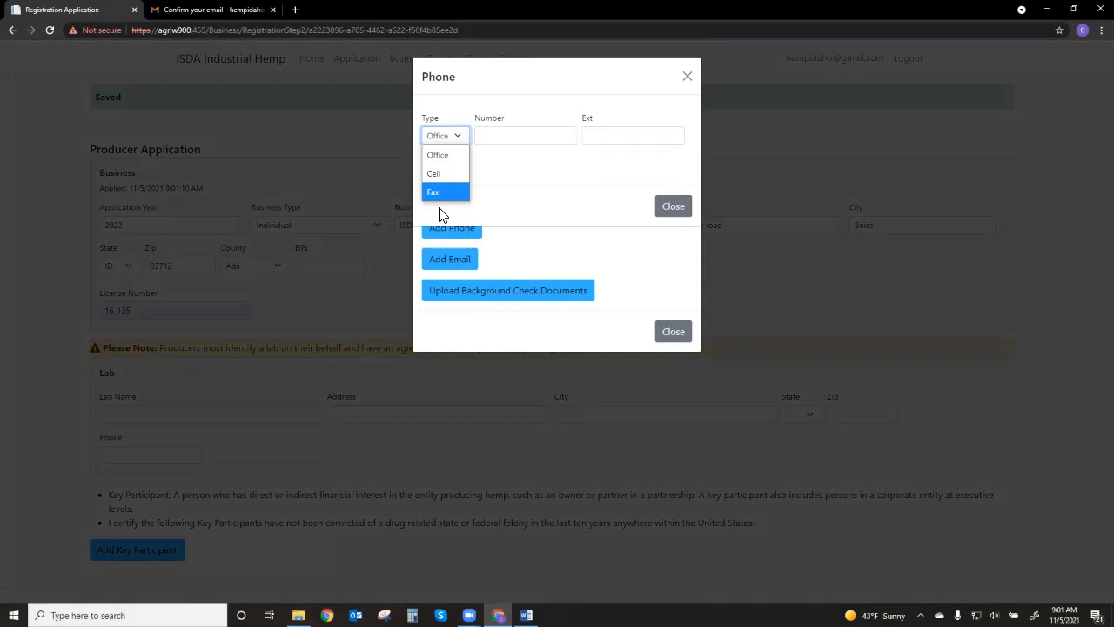
{"action": "left_click", "coordinate": [442, 174]}
{"action": "left_click", "coordinate": [484, 136]}
{"action": "type", "text": "20"}
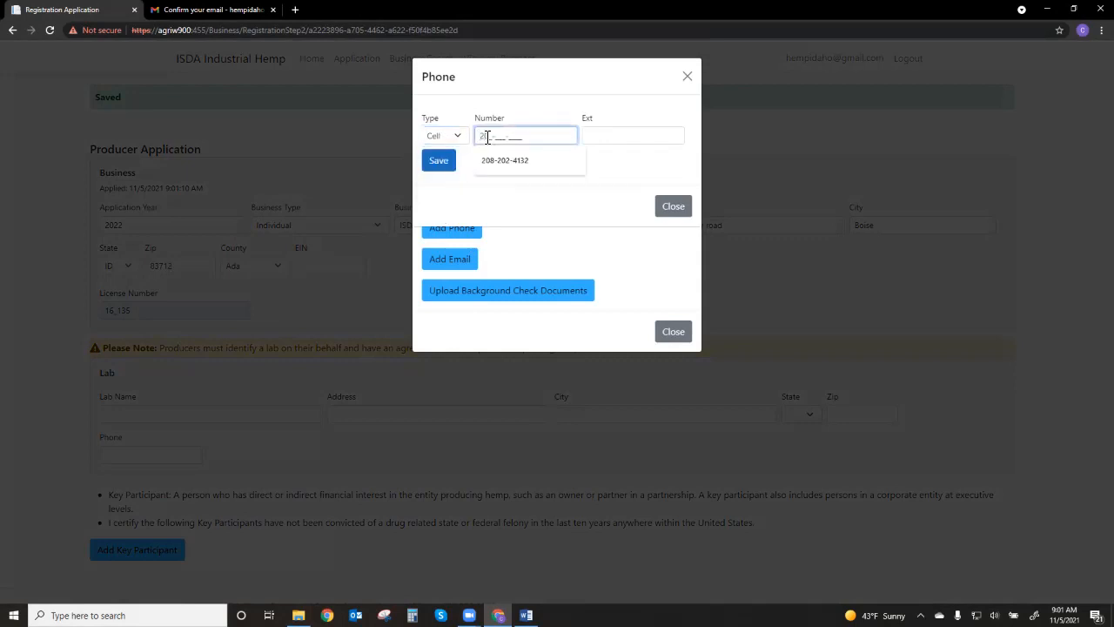
{"action": "type", "text": "8-111-11"}
{"action": "type", "text": "21"}
{"action": "left_click", "coordinate": [439, 163]}
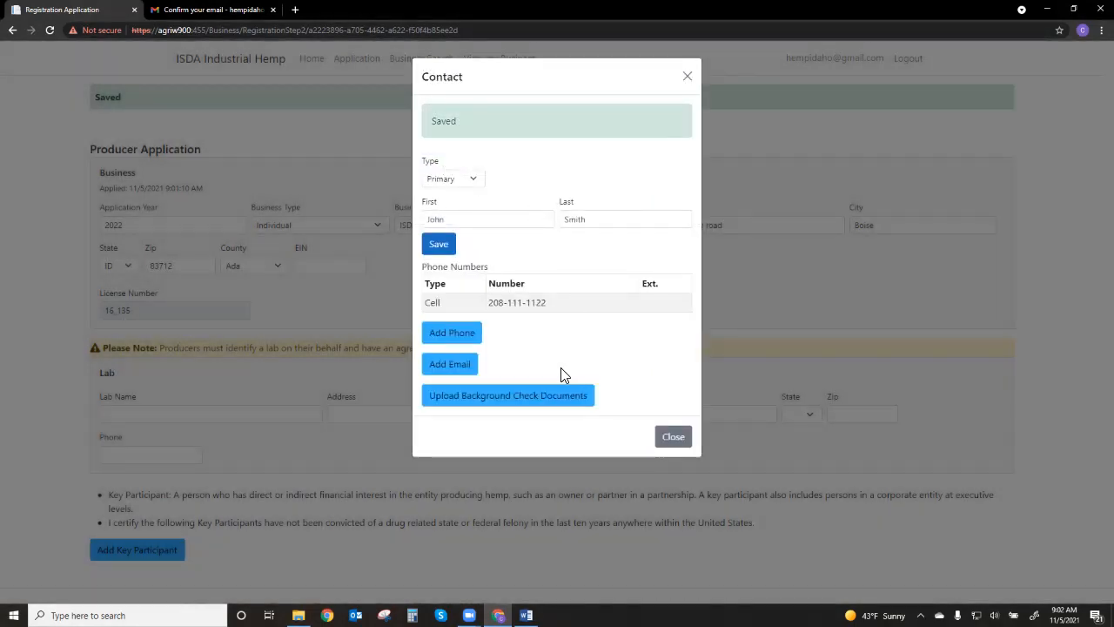
Add the contact's e-mail address and save it
{"action": "left_click", "coordinate": [460, 374]}
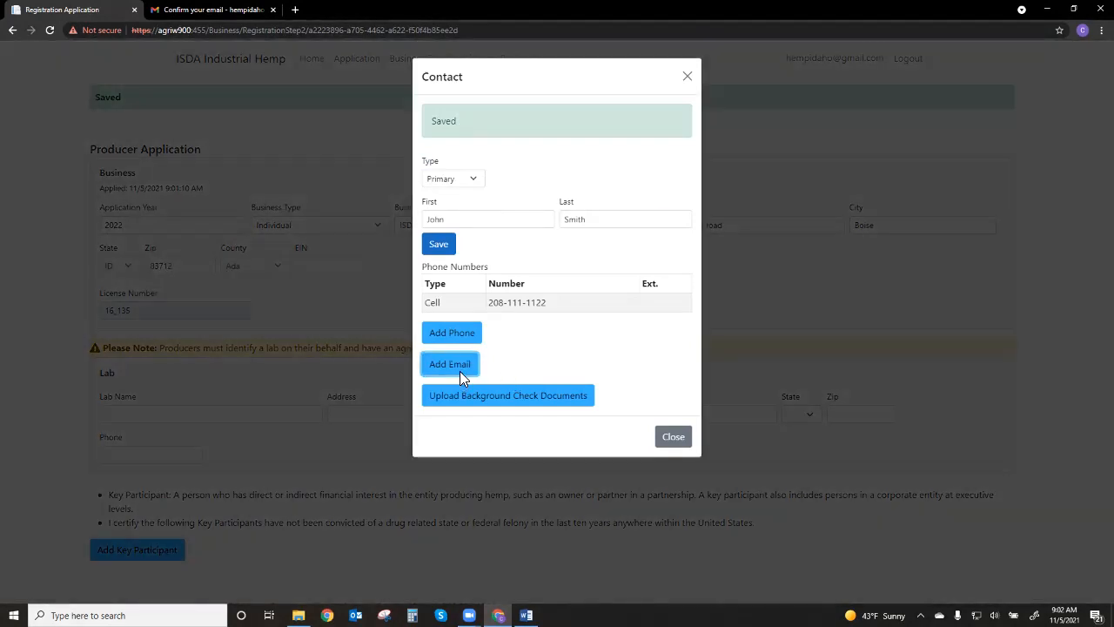
{"action": "left_click", "coordinate": [518, 137]}
{"action": "left_click", "coordinate": [494, 181]}
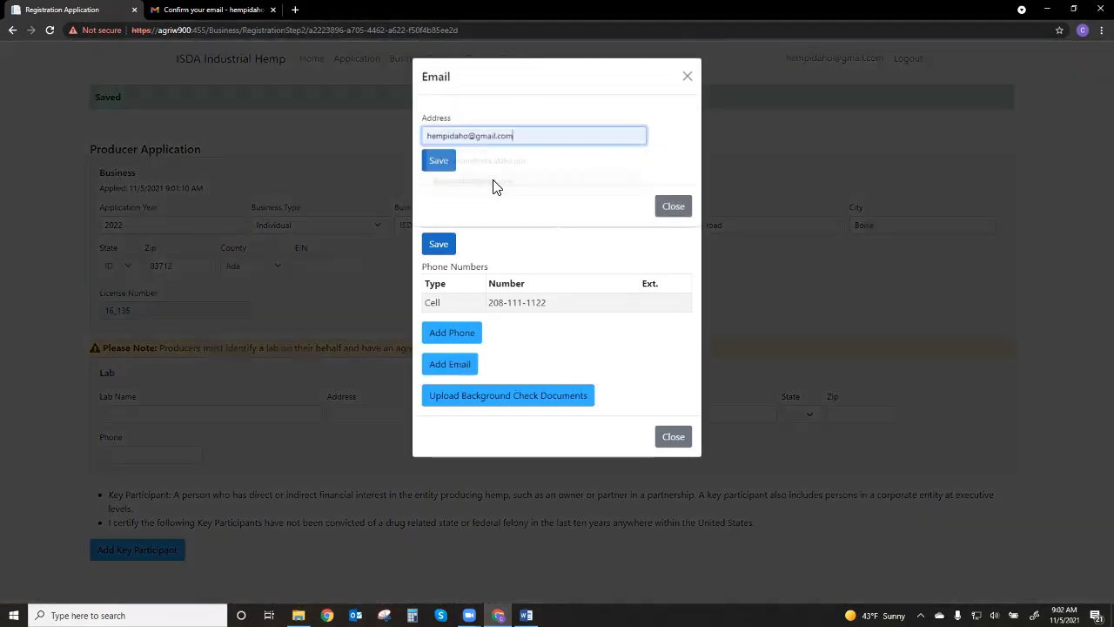
{"action": "left_click", "coordinate": [440, 162]}
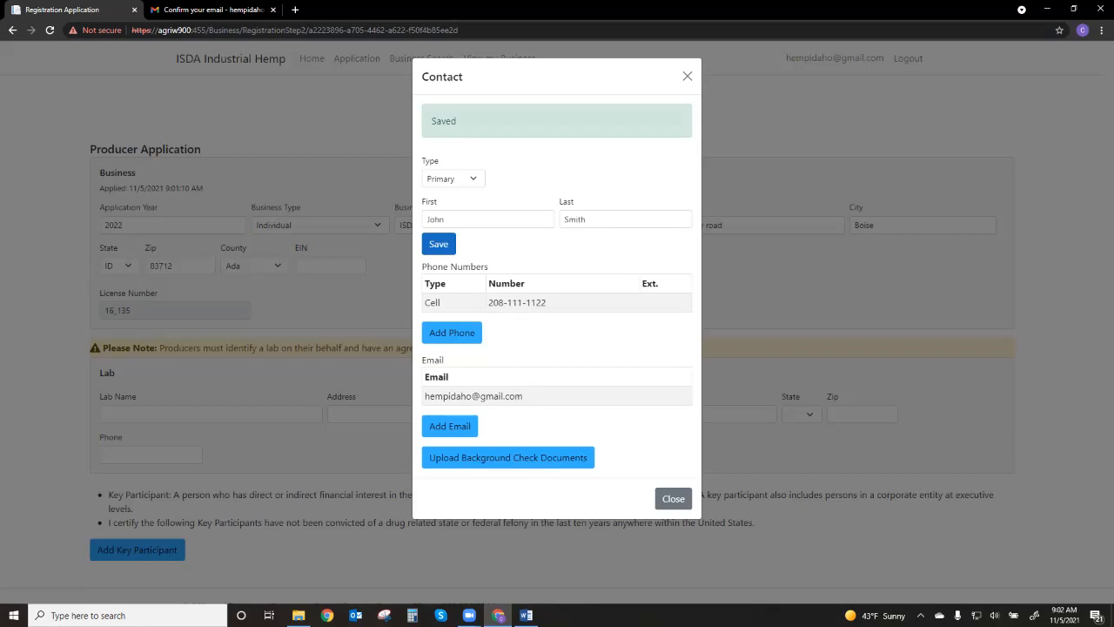
Upload the background check PDF for the primary contact, close the contact, and check the participant's uploaded files list
{"action": "left_click", "coordinate": [508, 457]}
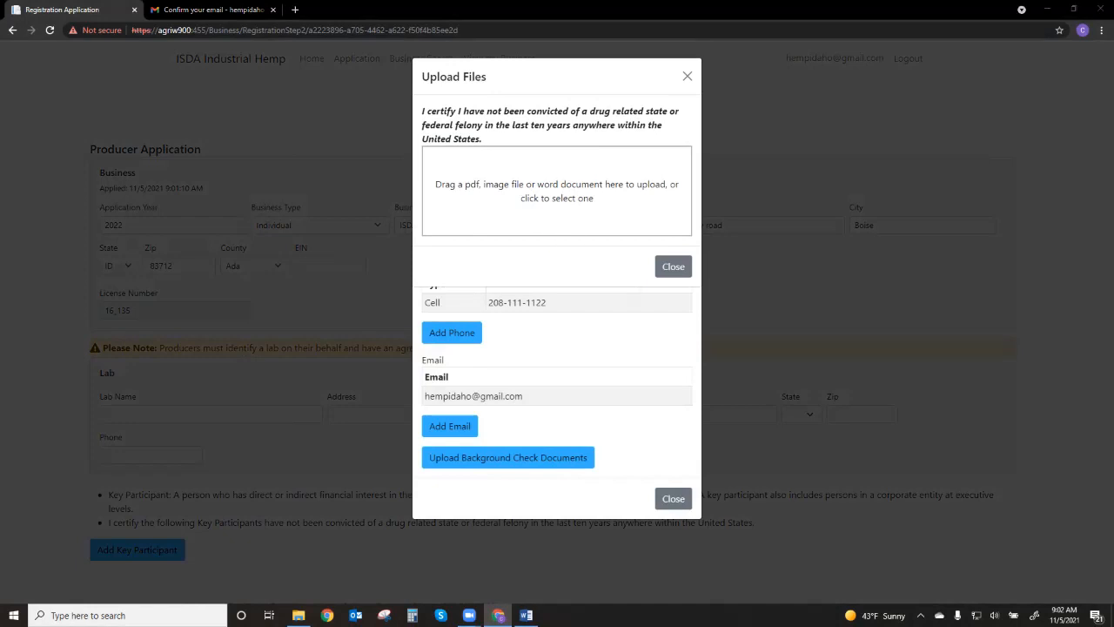
{"action": "left_click", "coordinate": [709, 389]}
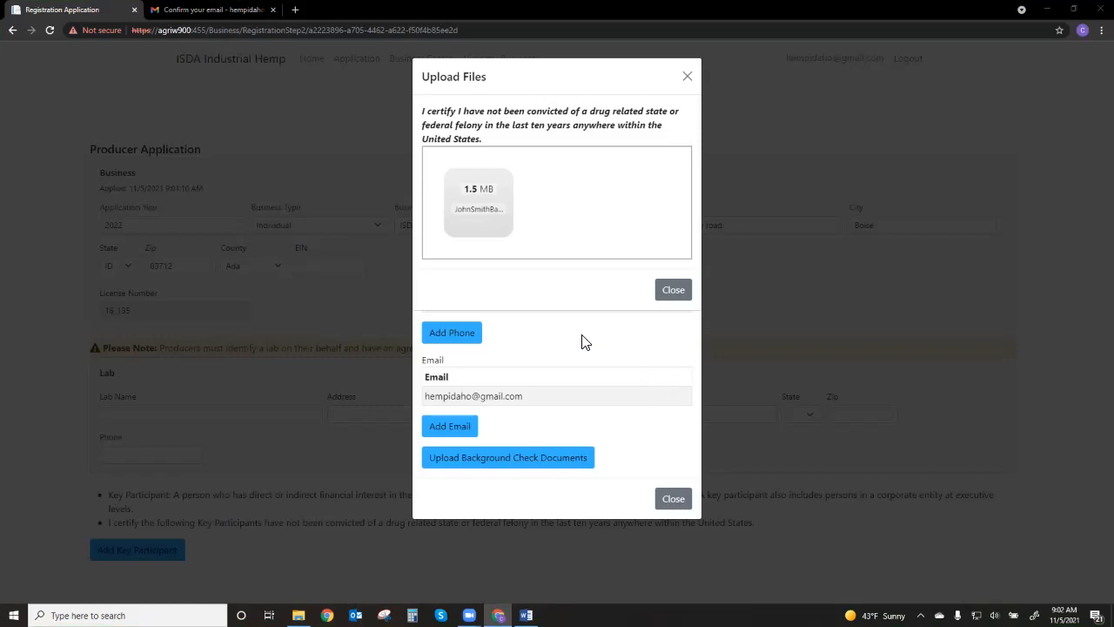
{"action": "left_click", "coordinate": [675, 290]}
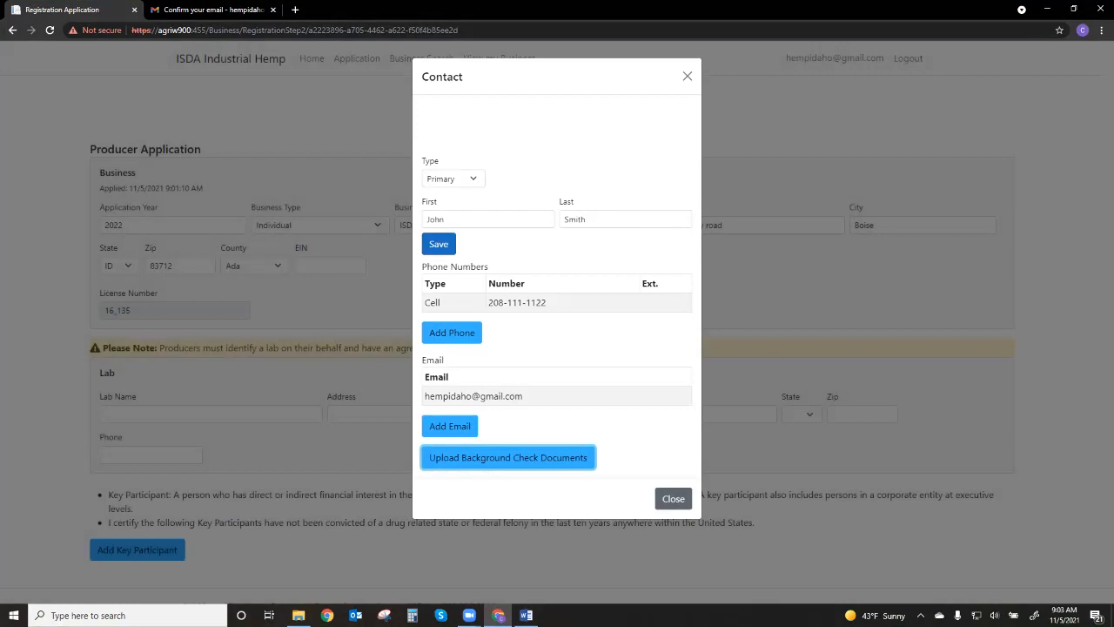
{"action": "left_click", "coordinate": [674, 499]}
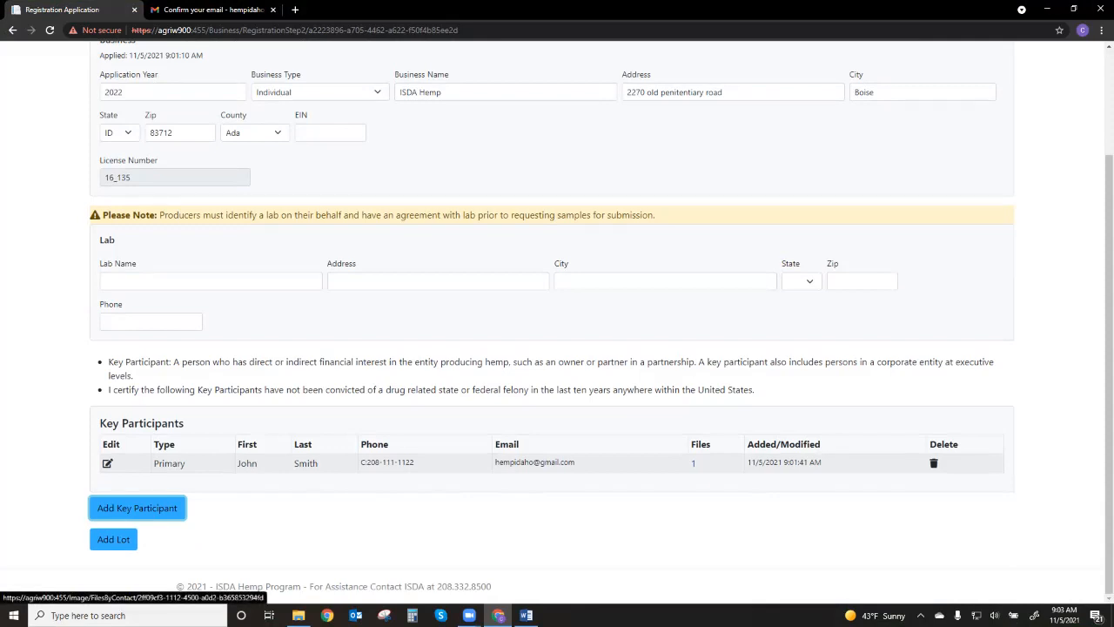
{"action": "left_click", "coordinate": [692, 462]}
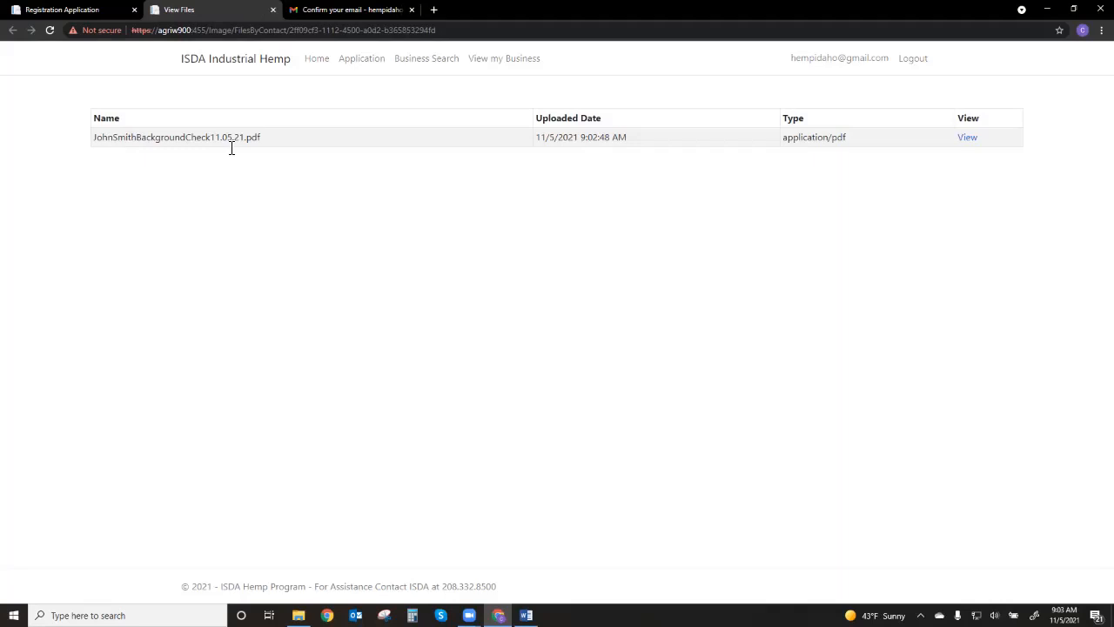
{"action": "left_click", "coordinate": [54, 10]}
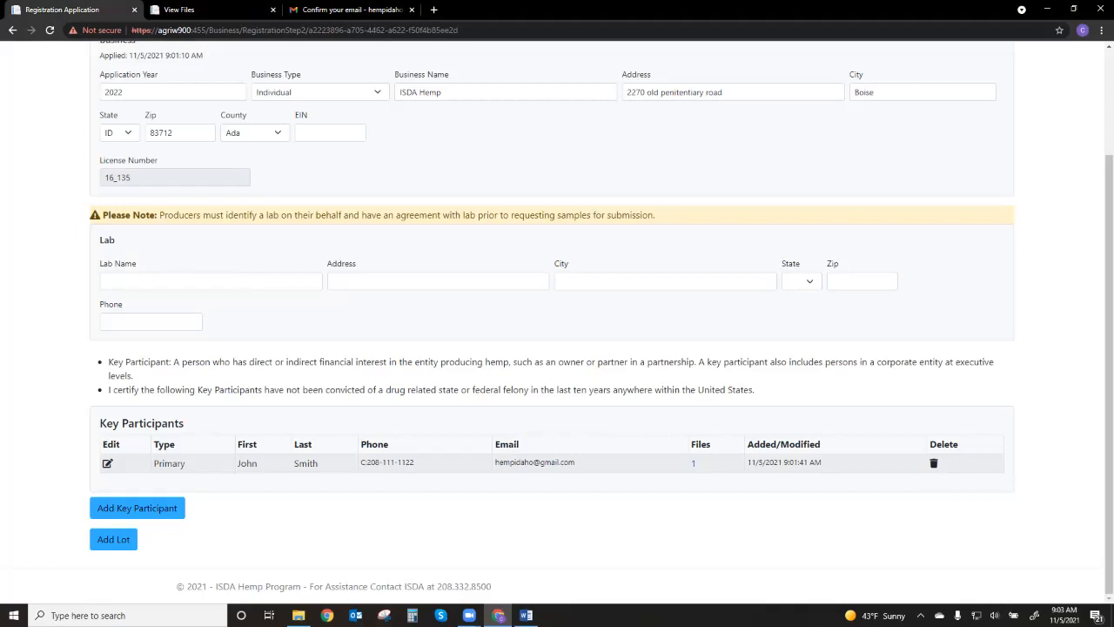
{"action": "left_click", "coordinate": [136, 508]}
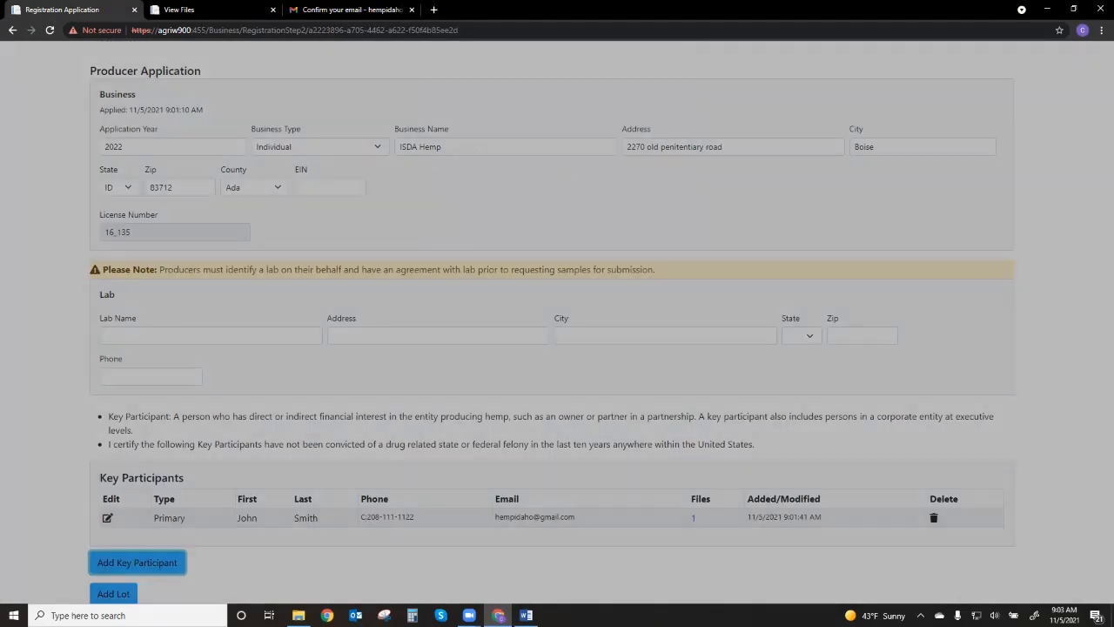
{"action": "left_click", "coordinate": [469, 181]}
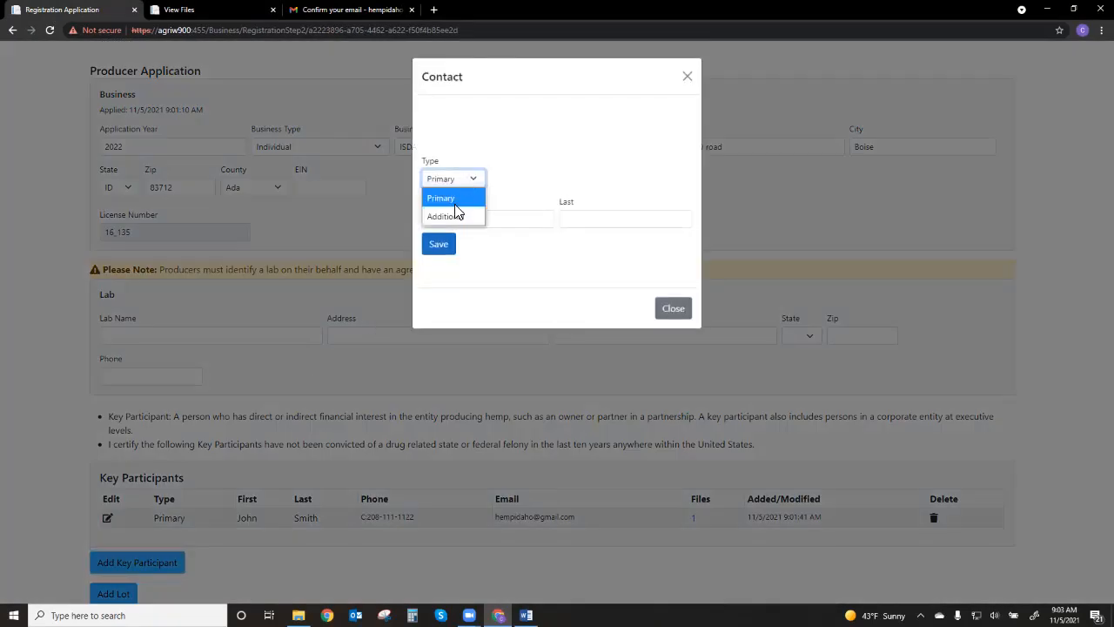
{"action": "left_click", "coordinate": [454, 216]}
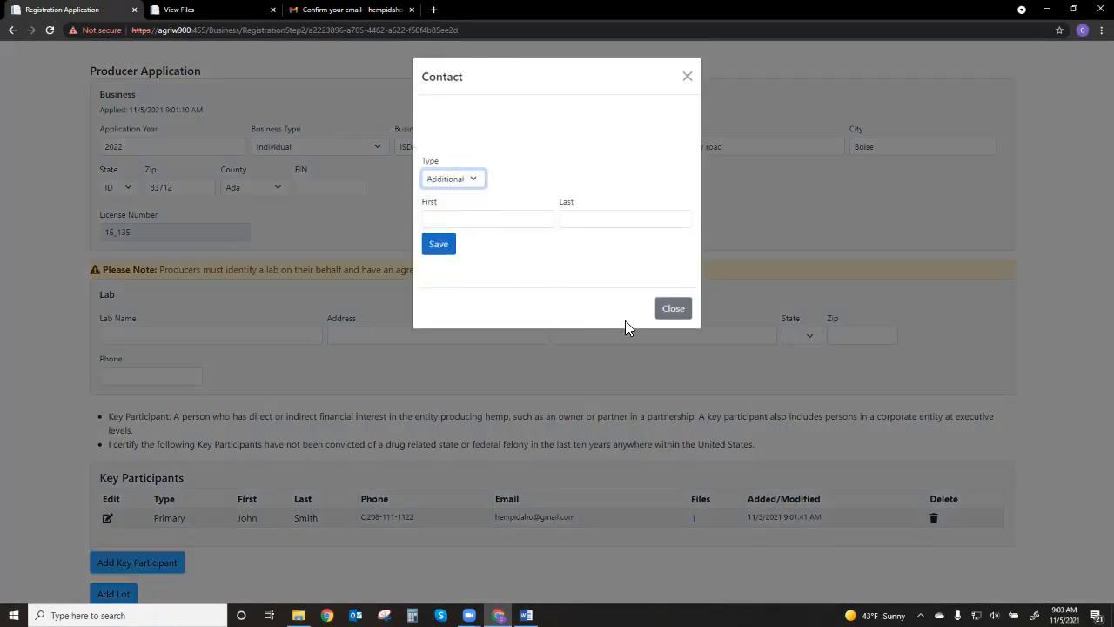
{"action": "left_click", "coordinate": [674, 312]}
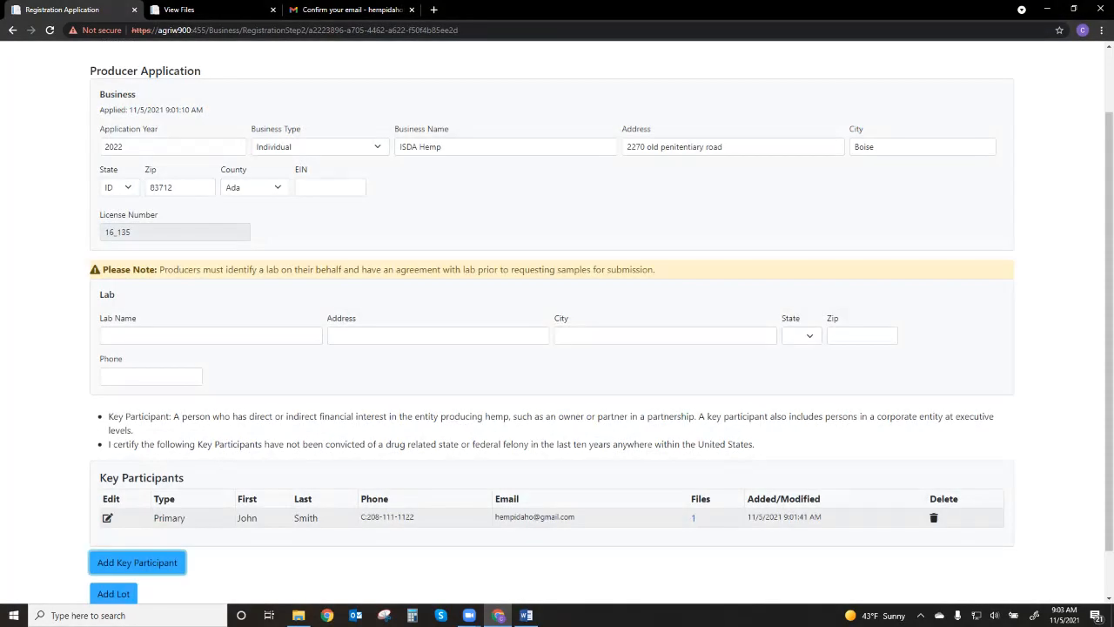
Start adding a lot, read the Contiguous Location and Lots help document, and return to the lot form
{"action": "scroll", "coordinate": [557, 323], "scroll_direction": "down", "scroll_amount": 1}
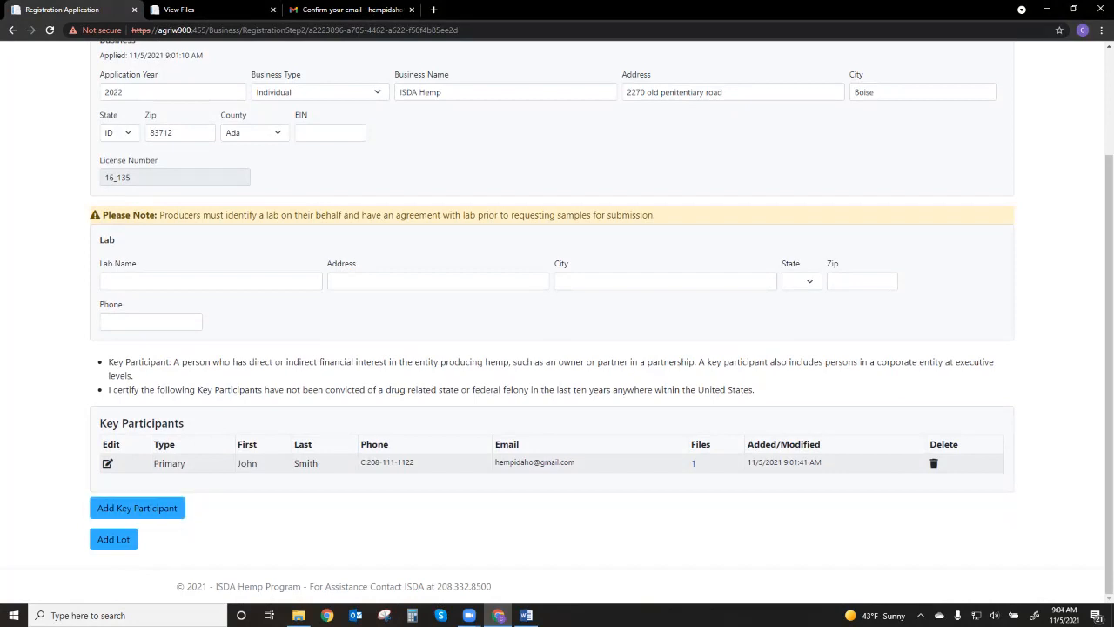
{"action": "left_click", "coordinate": [113, 539]}
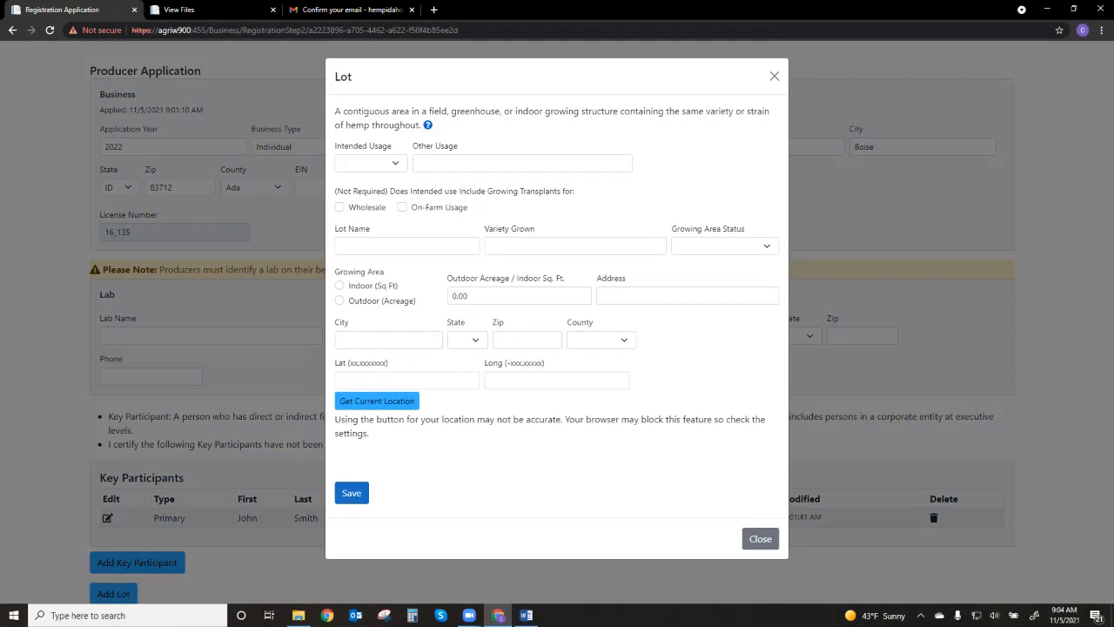
{"action": "left_click", "coordinate": [430, 126]}
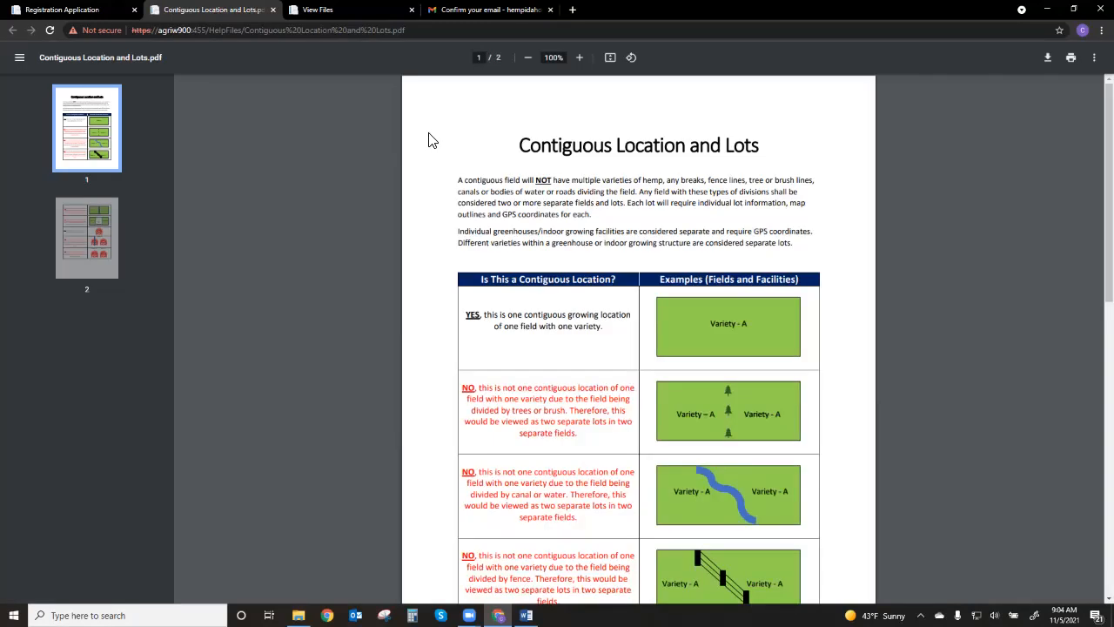
{"action": "scroll", "coordinate": [434, 174], "scroll_direction": "down", "scroll_amount": 7}
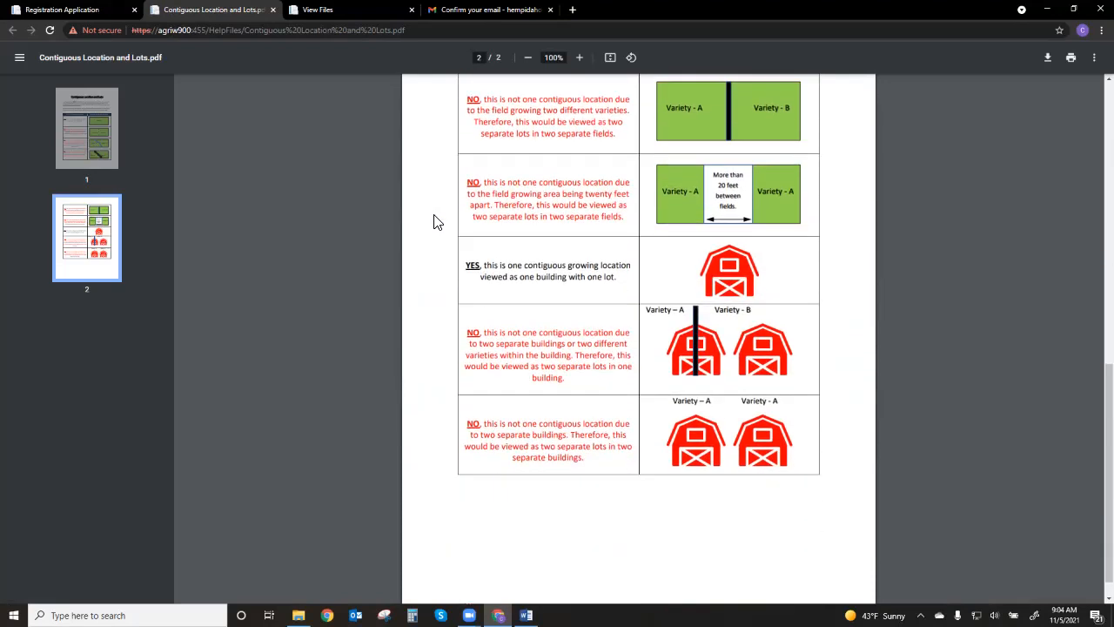
{"action": "scroll", "coordinate": [436, 226], "scroll_direction": "up", "scroll_amount": 5}
{"action": "scroll", "coordinate": [437, 233], "scroll_direction": "up", "scroll_amount": 2}
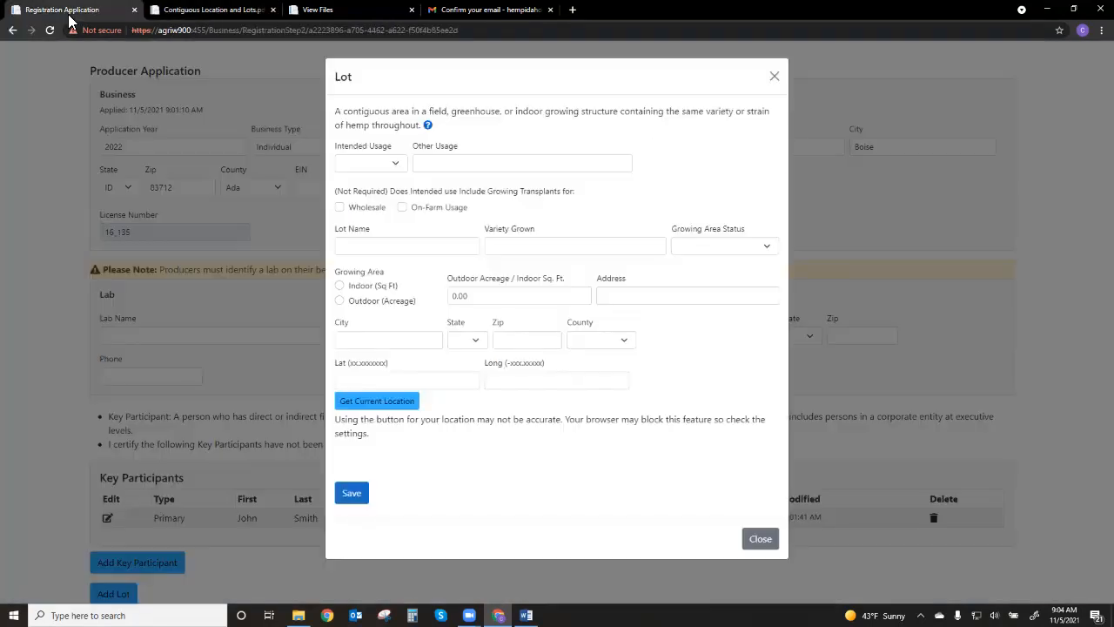
{"action": "left_click", "coordinate": [77, 11]}
Set the lot's intended usage to Seed/Grain and leave the other usage empty
{"action": "left_click", "coordinate": [399, 166]}
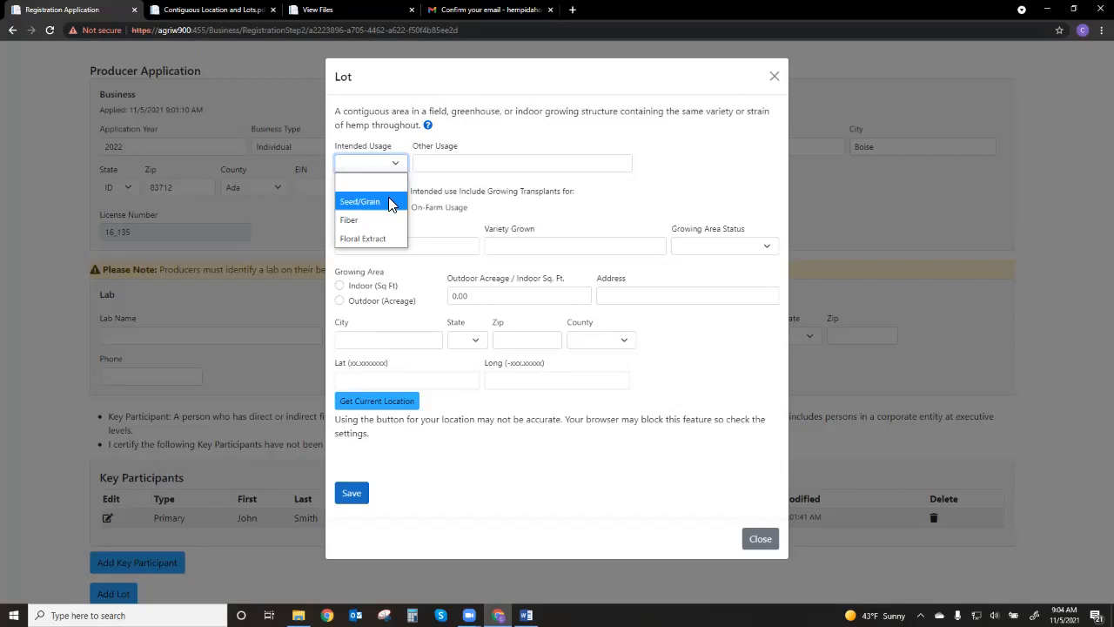
{"action": "left_click", "coordinate": [381, 202]}
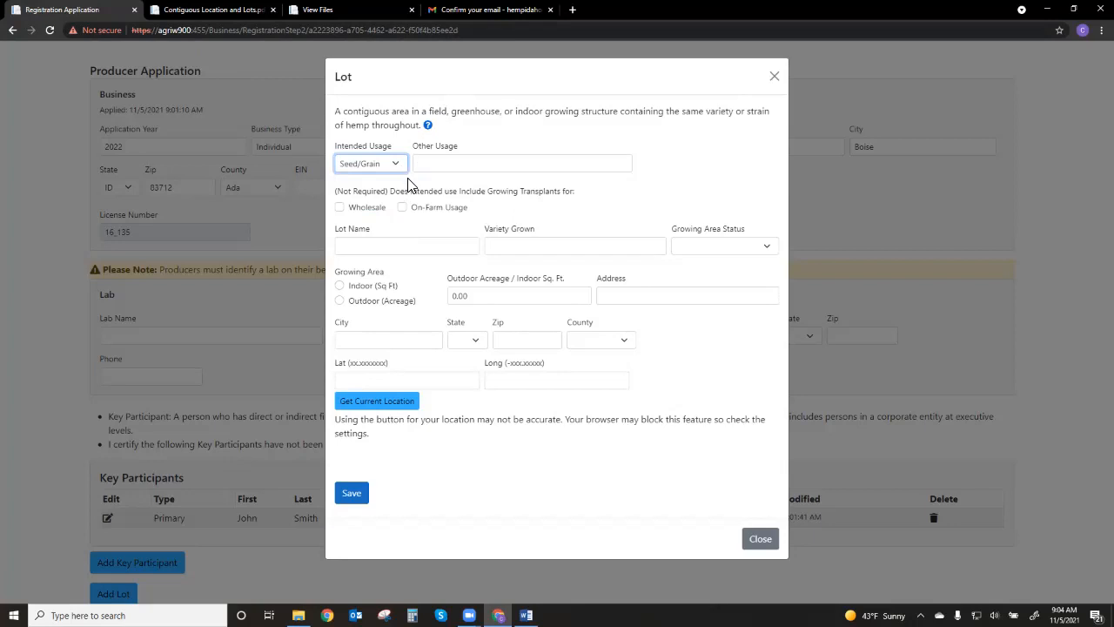
{"action": "left_click", "coordinate": [435, 166]}
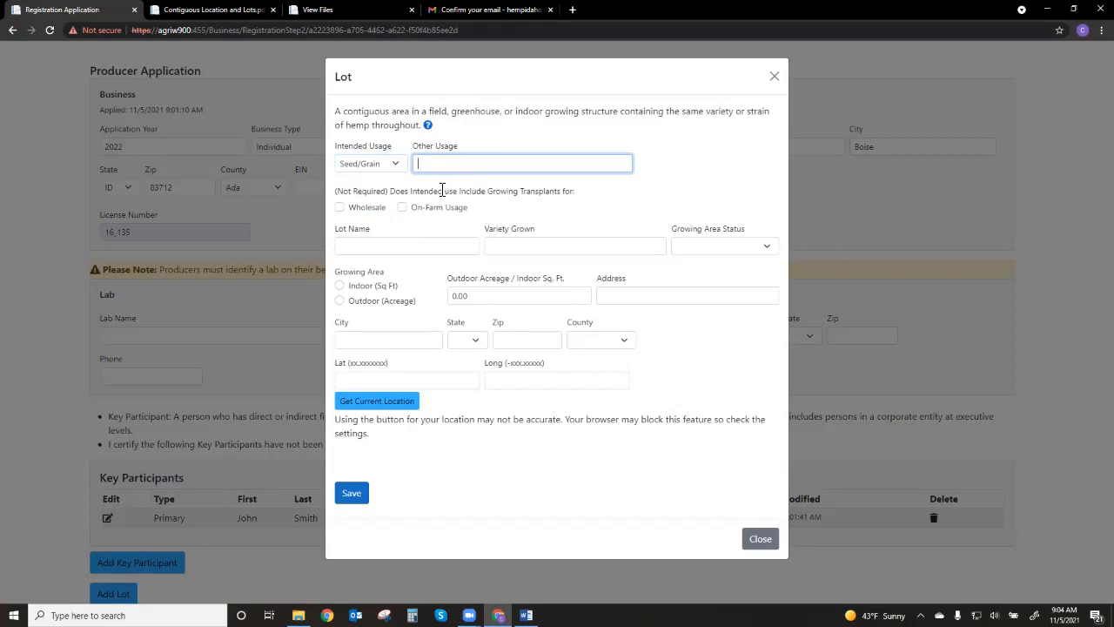
Try the Wholesale and On-Farm Usage transplant options one at a time, clearing each again after reading its note
{"action": "left_click", "coordinate": [341, 208]}
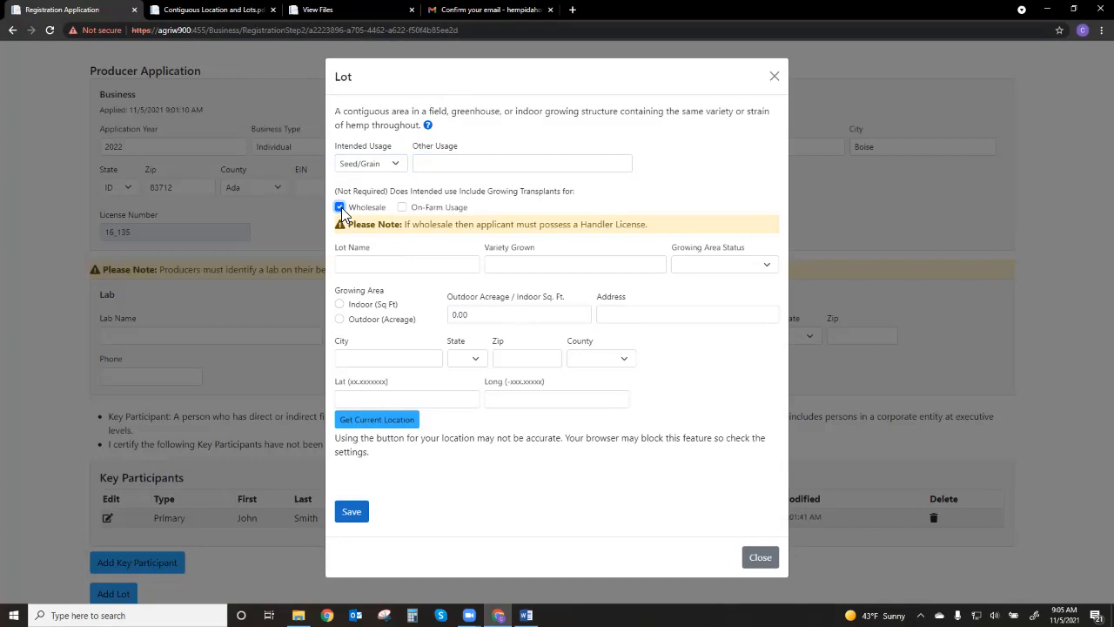
{"action": "left_click", "coordinate": [340, 208]}
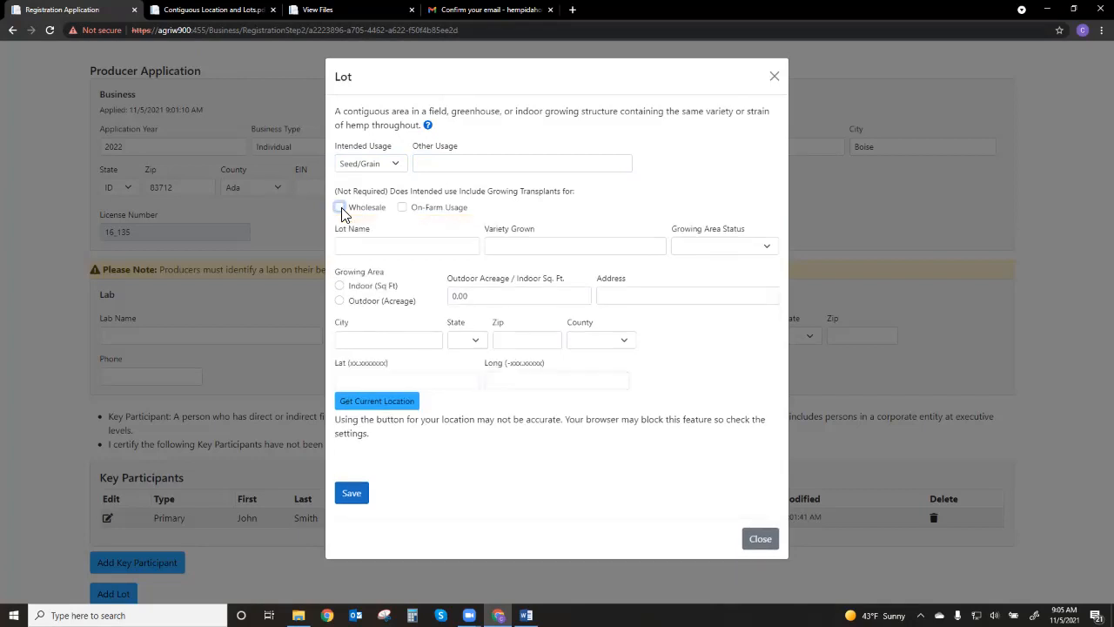
{"action": "left_click", "coordinate": [403, 208]}
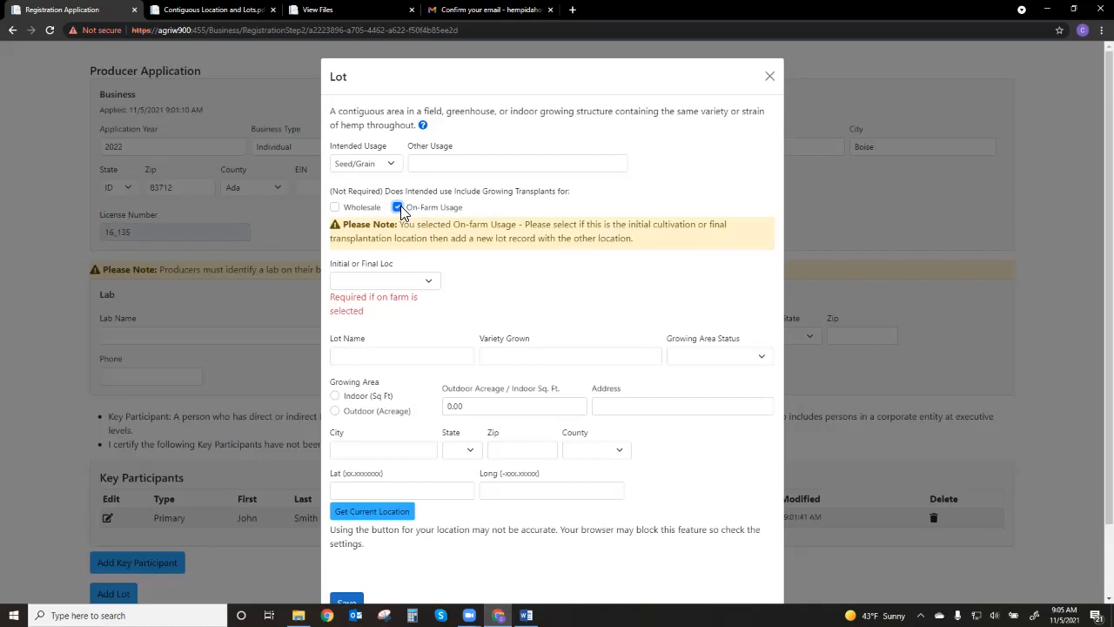
{"action": "left_click", "coordinate": [399, 208]}
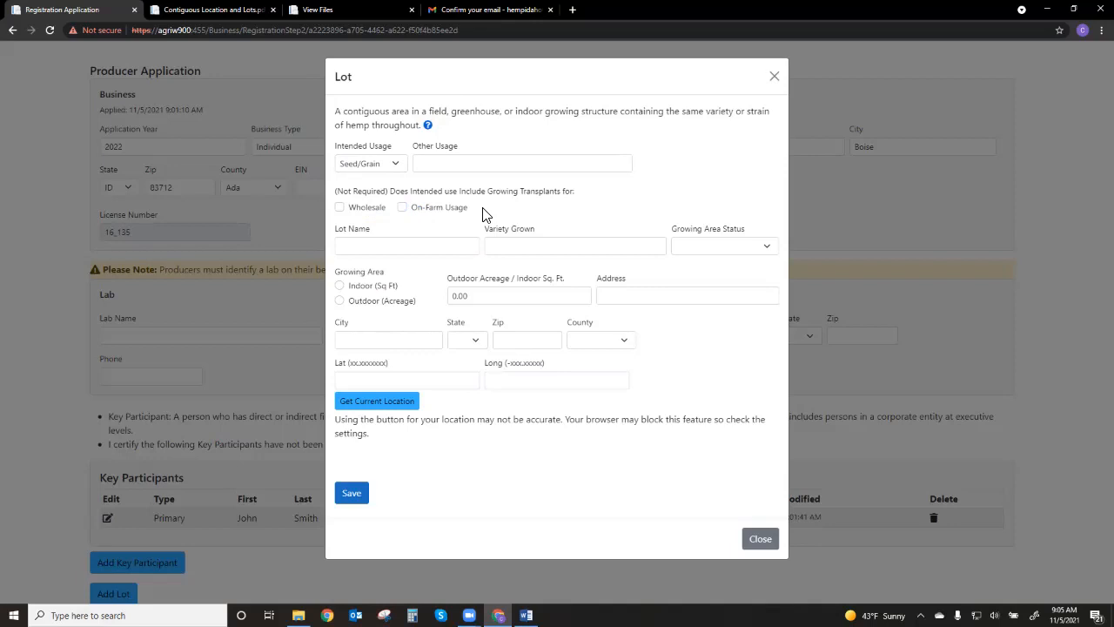
Name the lot Hemp Name, enter Green as the variety grown, and set the growing area status to Owned
{"action": "left_click", "coordinate": [405, 245]}
{"action": "left_click", "coordinate": [391, 277]}
{"action": "left_click", "coordinate": [507, 252]}
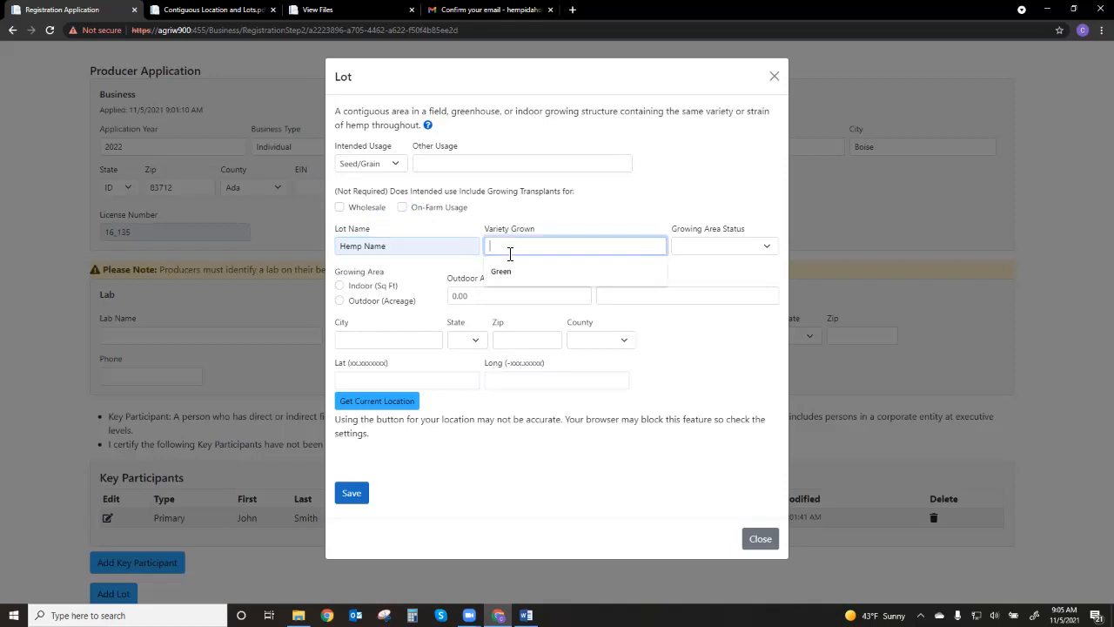
{"action": "left_click", "coordinate": [502, 270]}
{"action": "left_click", "coordinate": [716, 279]}
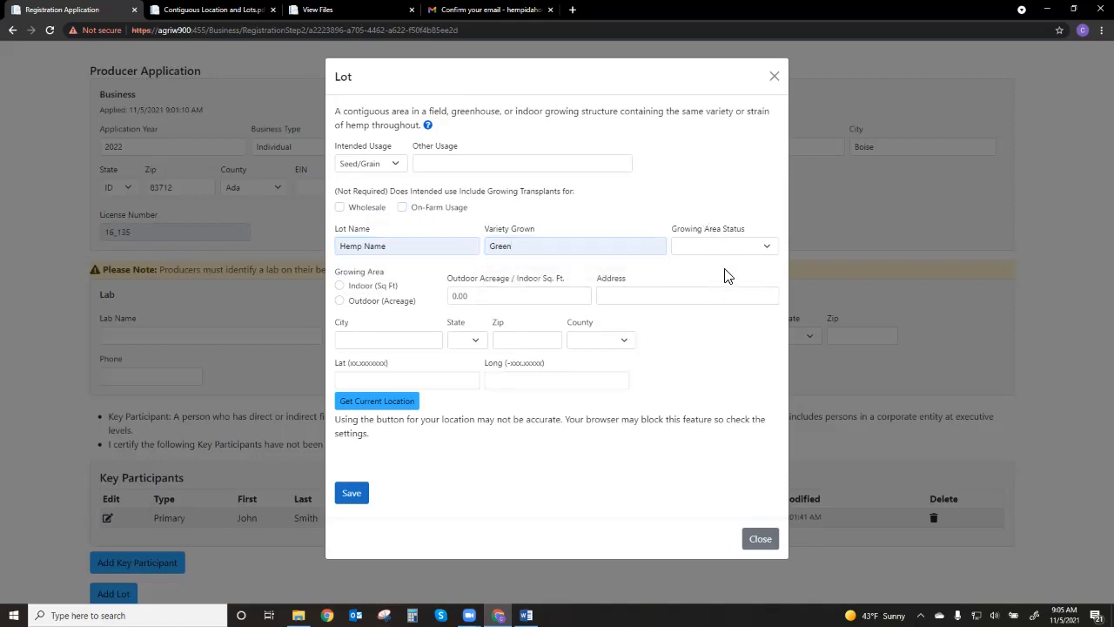
{"action": "left_click", "coordinate": [724, 247]}
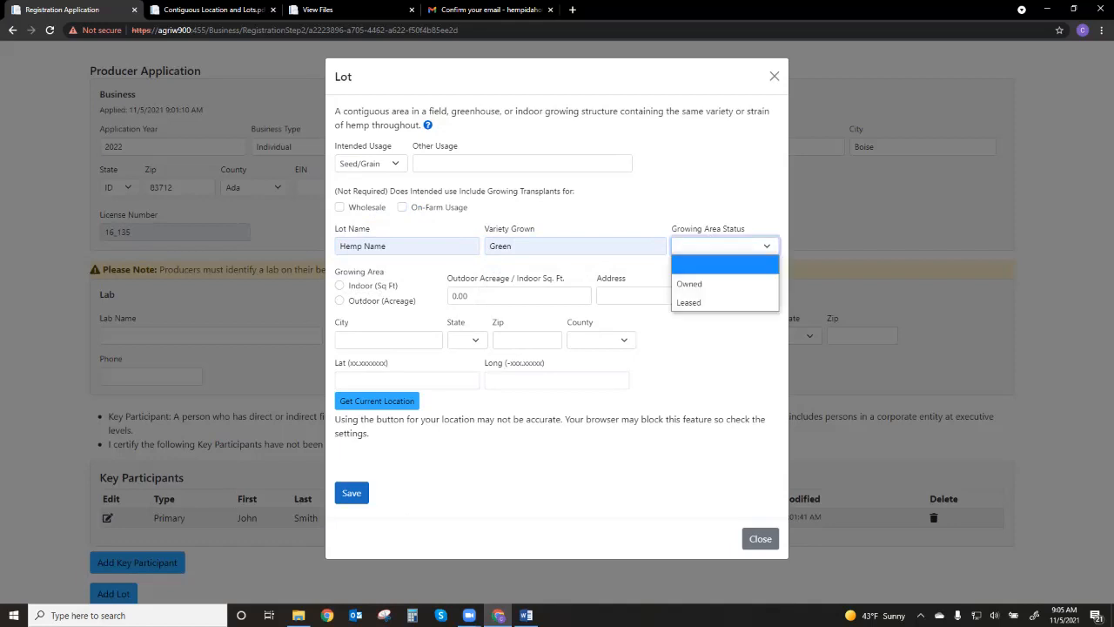
{"action": "left_click", "coordinate": [721, 289]}
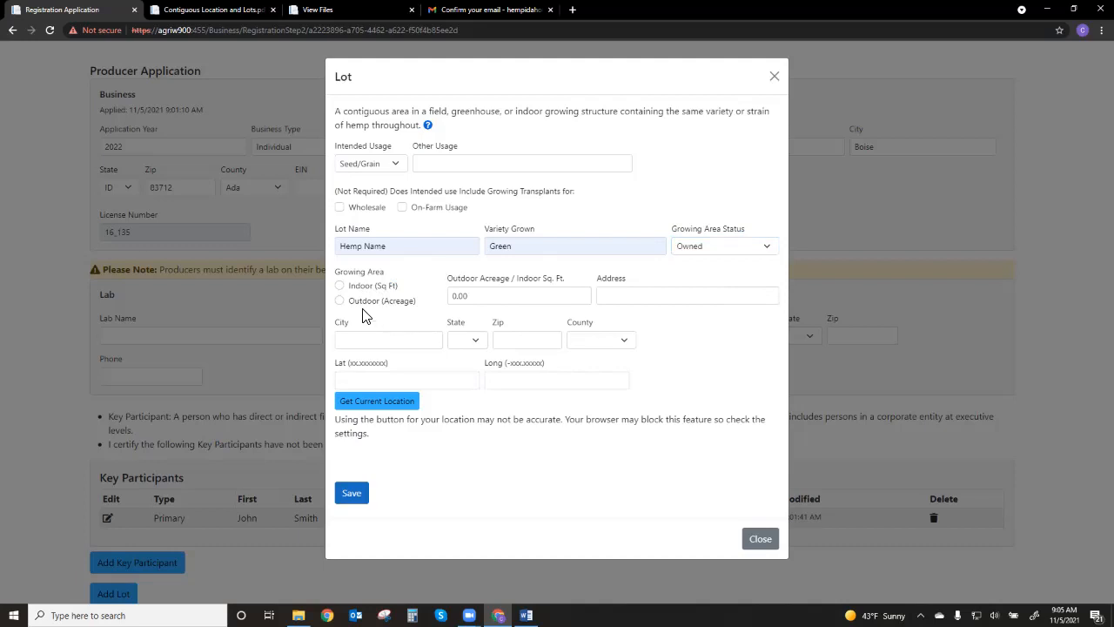
Set the lot's growing area to outdoor with an acreage of 3.75
{"action": "left_click", "coordinate": [340, 301]}
{"action": "key", "text": "Tab"}
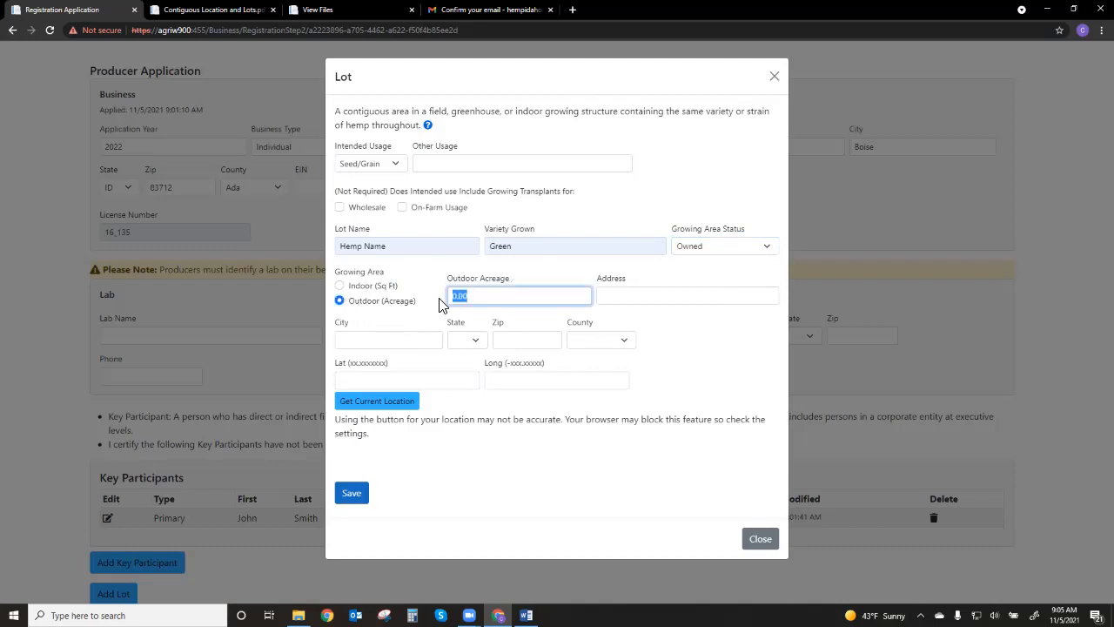
{"action": "type", "text": "3.75"}
{"action": "left_click", "coordinate": [670, 322]}
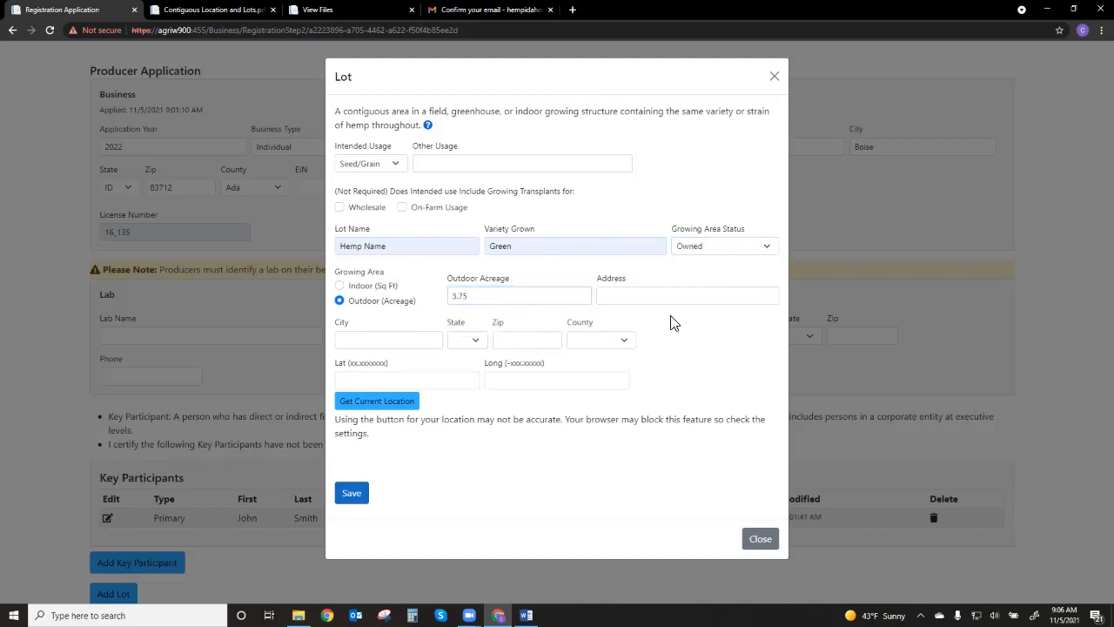
Fill in the lot's street address, city, state and zip from the saved address, and choose Ada as the county
{"action": "left_click", "coordinate": [672, 301]}
{"action": "left_click", "coordinate": [674, 318]}
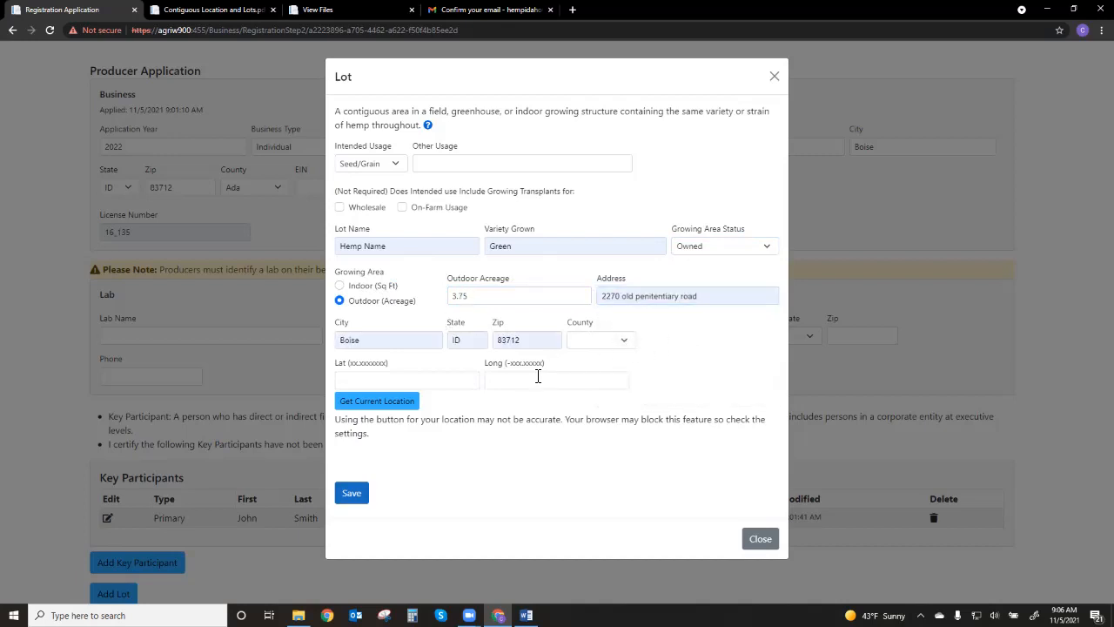
{"action": "left_click", "coordinate": [623, 340]}
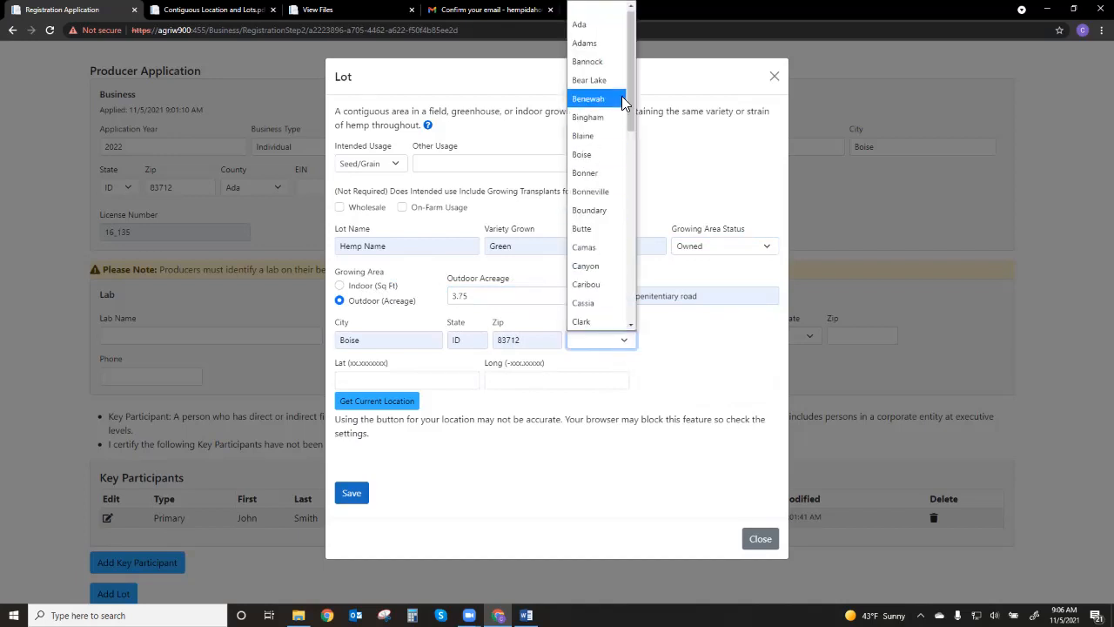
{"action": "left_click", "coordinate": [599, 21]}
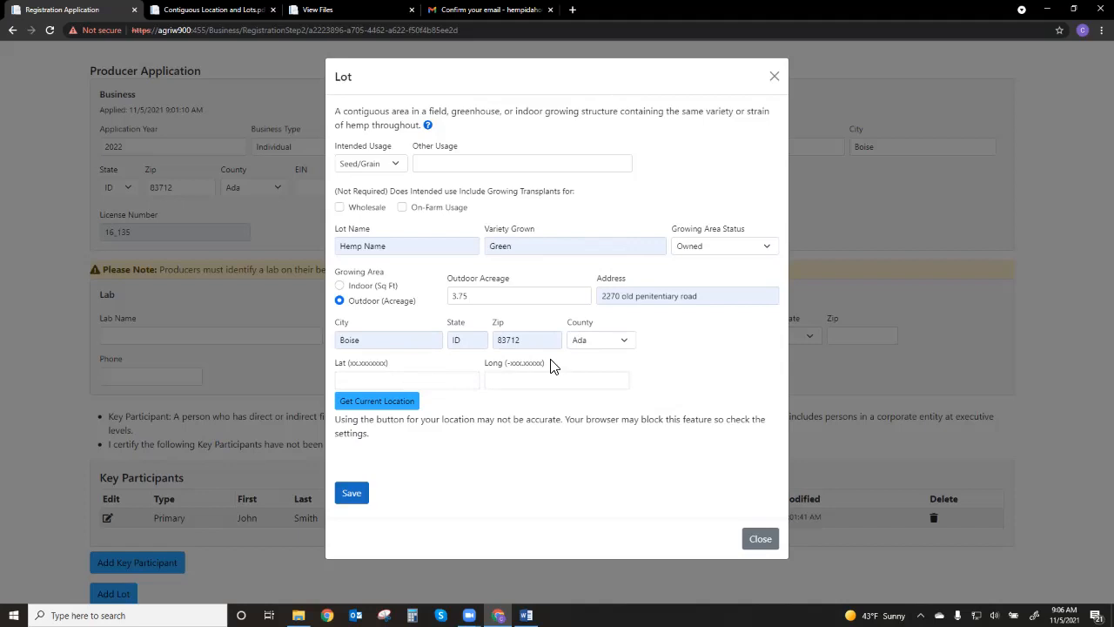
Fill the lot's coordinates from the current location, shorten the longitude to six decimal places, and save the lot
{"action": "left_click", "coordinate": [388, 402]}
{"action": "left_click", "coordinate": [352, 492]}
{"action": "left_click", "coordinate": [575, 382]}
{"action": "key", "text": "BackSpace"}
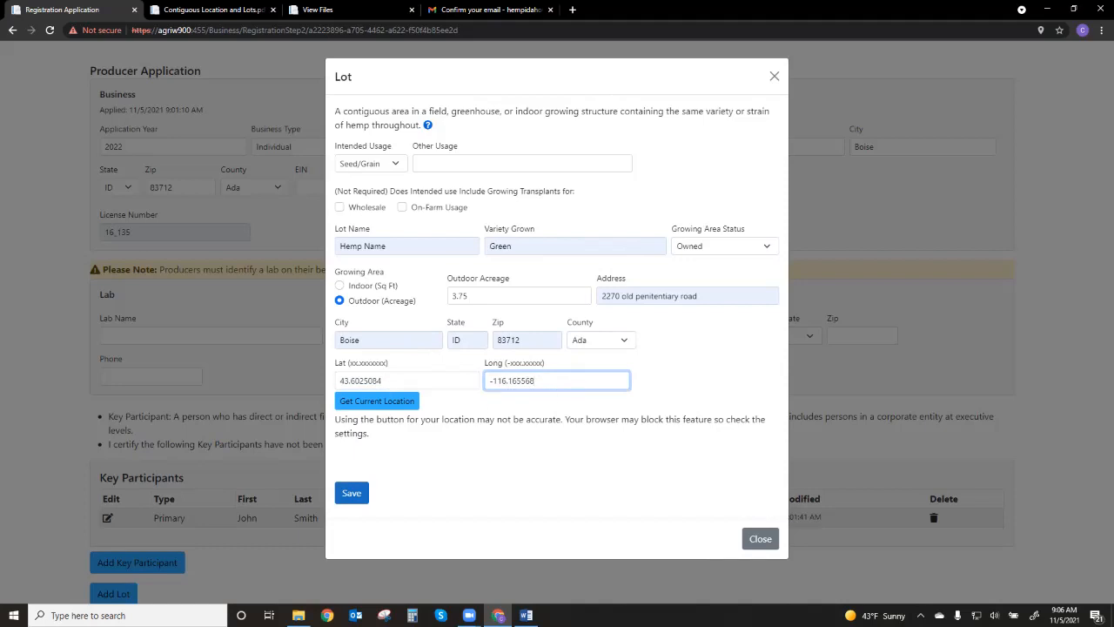
{"action": "left_click", "coordinate": [351, 493]}
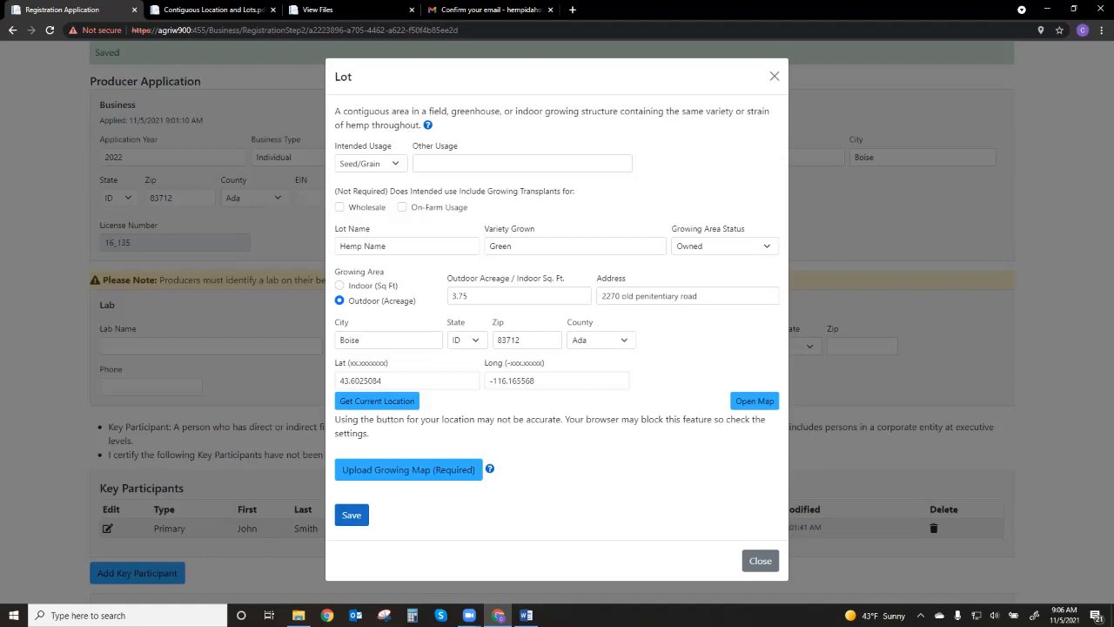
View the saved lot's location on the map, look over the surrounding area, and return to the lot form
{"action": "left_click", "coordinate": [738, 401]}
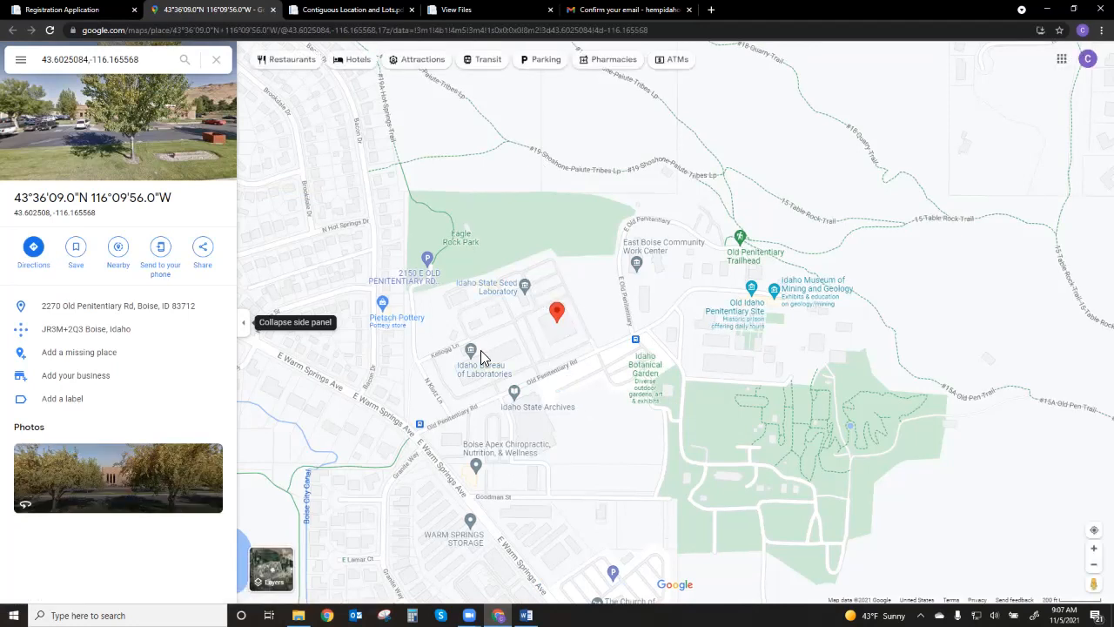
{"action": "left_click_drag", "start_coordinate": [528, 356], "coordinate": [625, 455]}
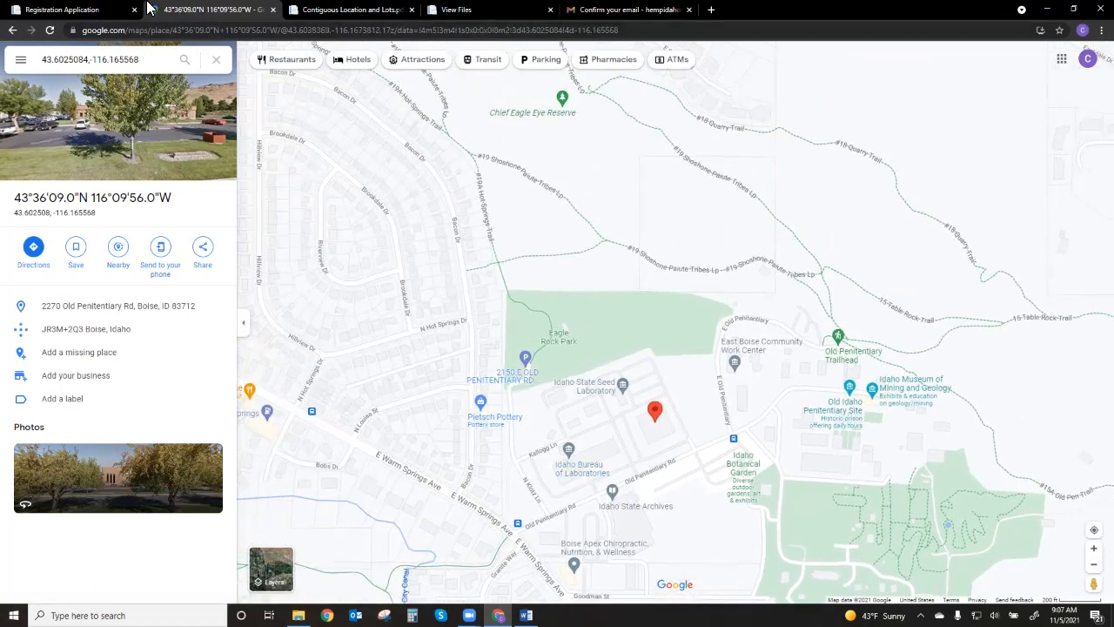
{"action": "left_click", "coordinate": [51, 10]}
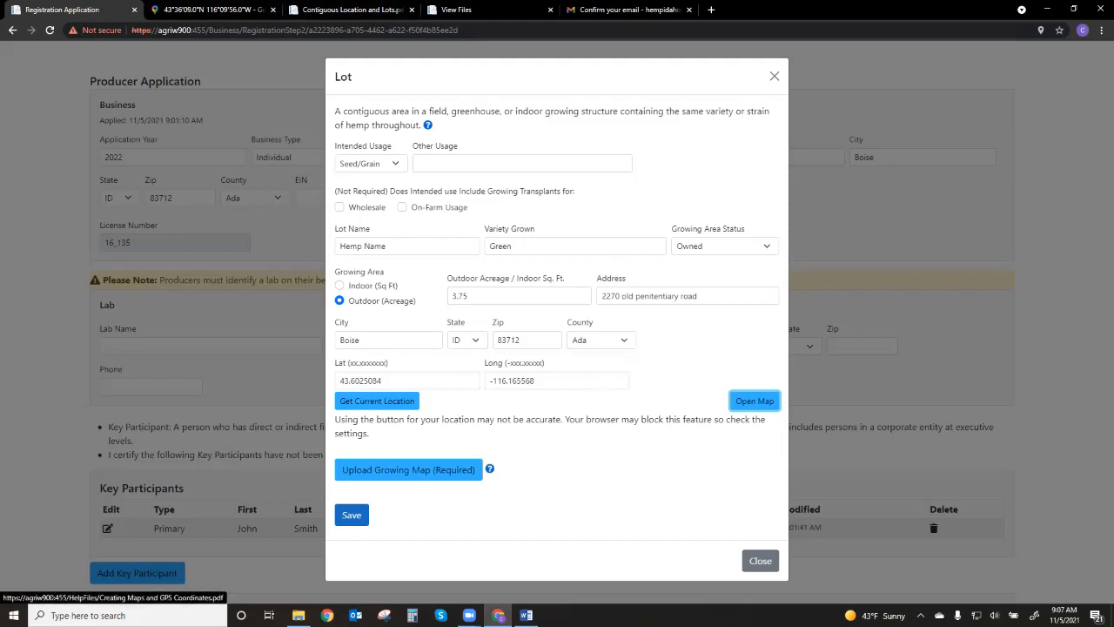
Open the growing map help document and read its map requirements, acceptable map programs and labelling instructions
{"action": "left_click", "coordinate": [489, 469]}
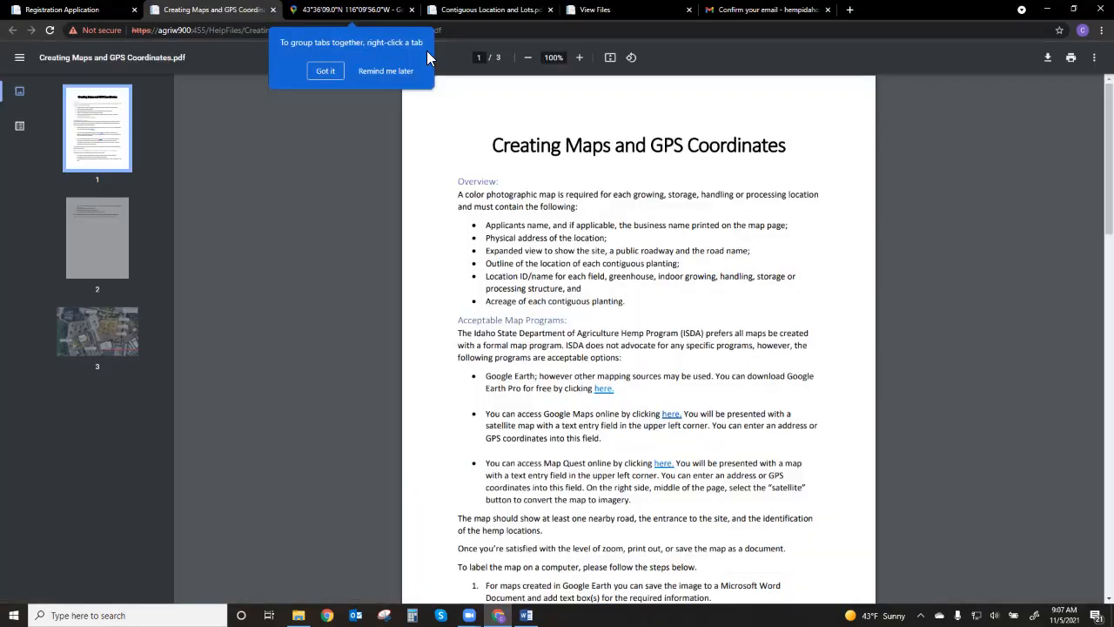
{"action": "scroll", "coordinate": [548, 138], "scroll_direction": "down", "scroll_amount": 1}
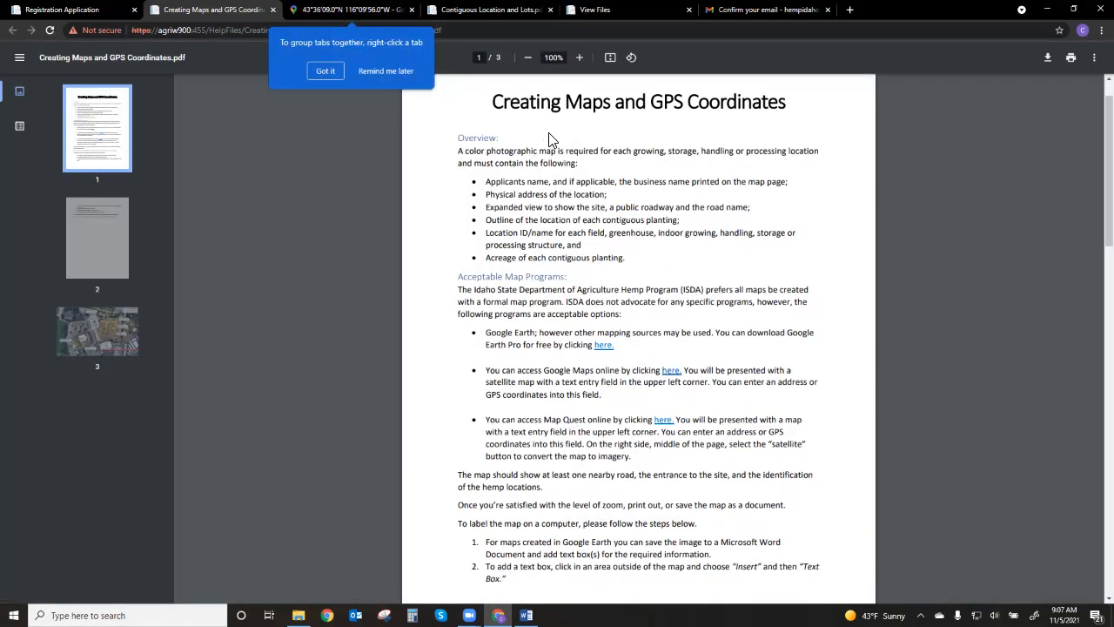
{"action": "left_click", "coordinate": [374, 69]}
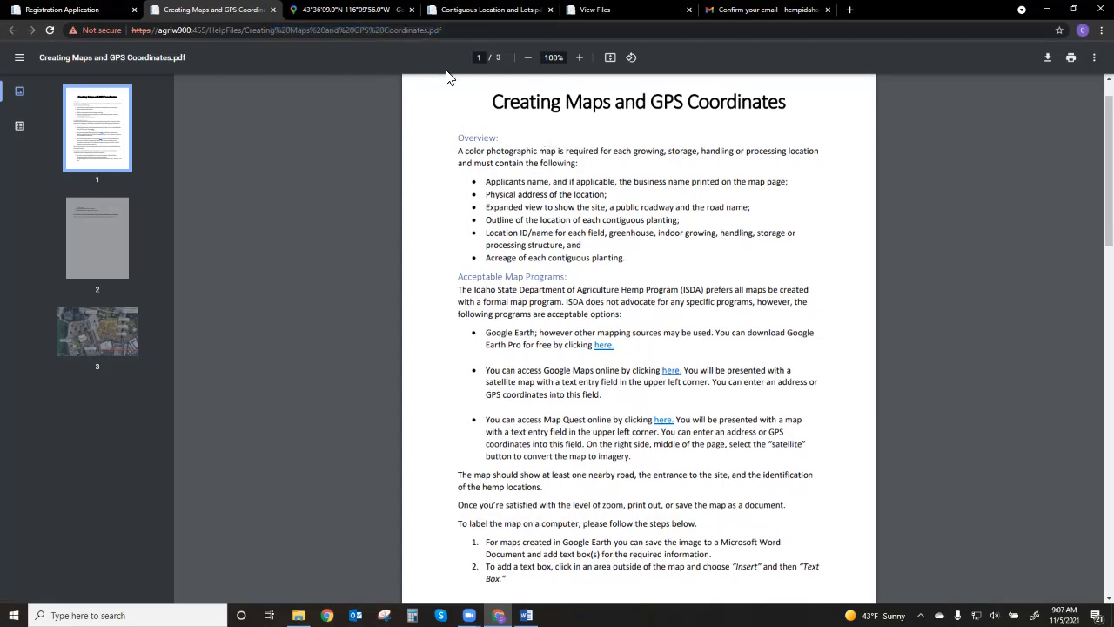
{"action": "scroll", "coordinate": [531, 140], "scroll_direction": "down", "scroll_amount": 3}
{"action": "scroll", "coordinate": [514, 174], "scroll_direction": "up", "scroll_amount": 3}
{"action": "scroll", "coordinate": [498, 141], "scroll_direction": "up", "scroll_amount": 1}
{"action": "scroll", "coordinate": [503, 141], "scroll_direction": "down", "scroll_amount": 3}
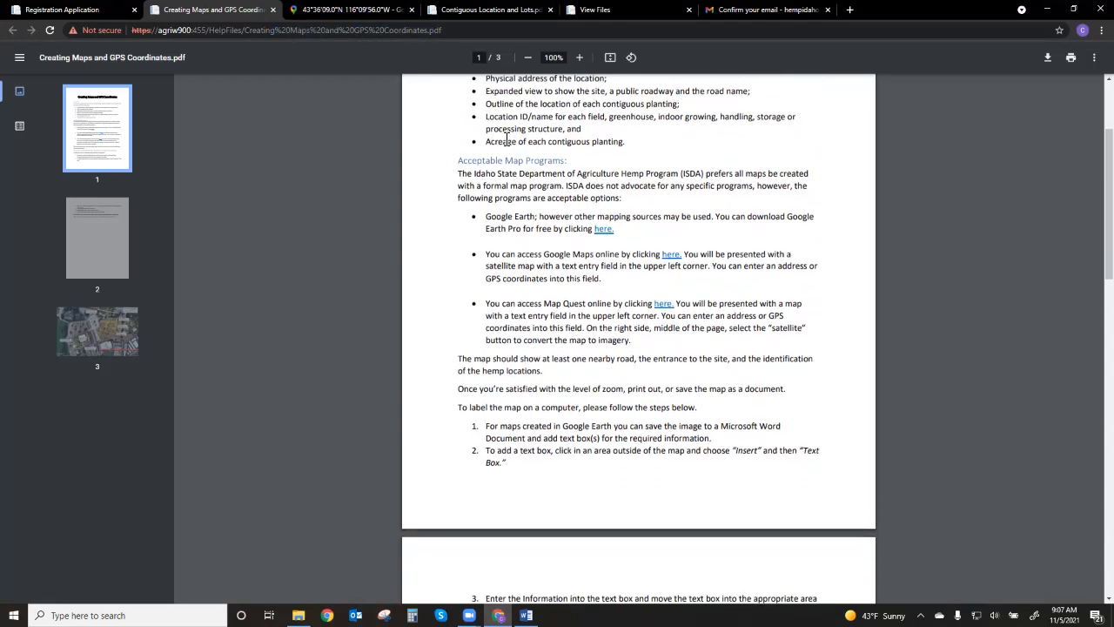
{"action": "scroll", "coordinate": [544, 273], "scroll_direction": "down", "scroll_amount": 2}
{"action": "scroll", "coordinate": [544, 276], "scroll_direction": "down", "scroll_amount": 3}
{"action": "scroll", "coordinate": [544, 276], "scroll_direction": "down", "scroll_amount": 7}
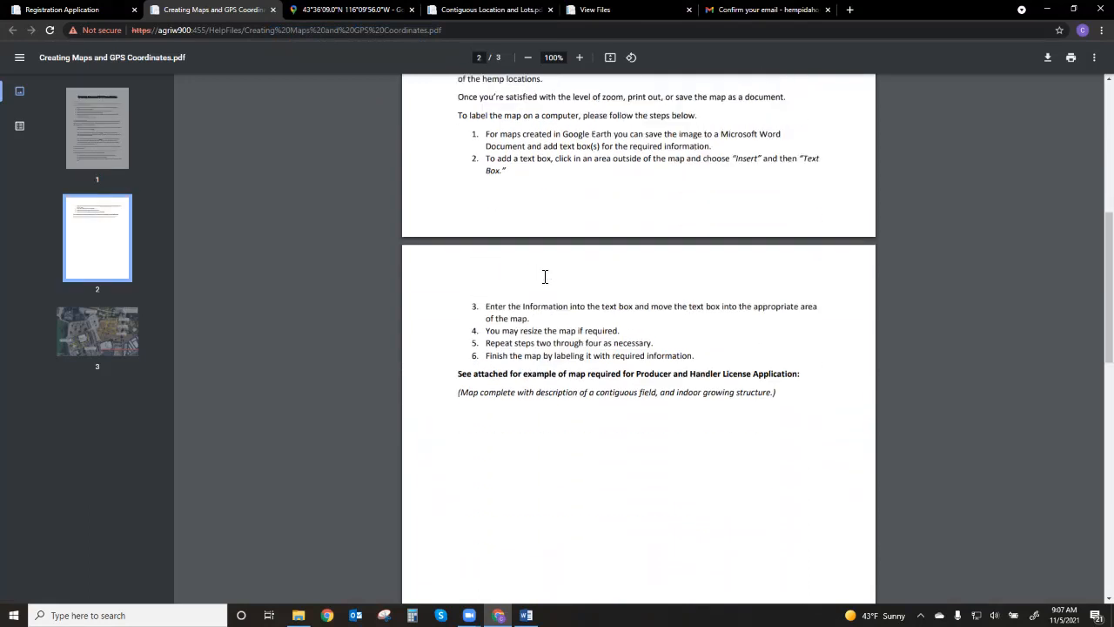
{"action": "scroll", "coordinate": [544, 276], "scroll_direction": "down", "scroll_amount": 7}
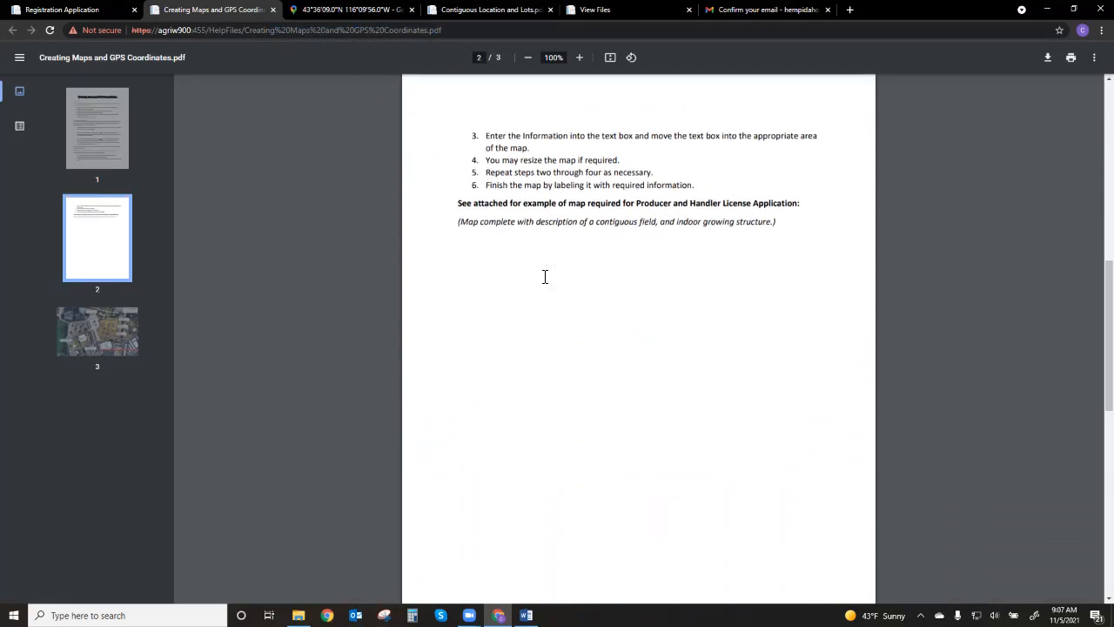
Examine the labelled example map at the end of the help document and return to the lot form
{"action": "scroll", "coordinate": [538, 289], "scroll_direction": "down", "scroll_amount": 10}
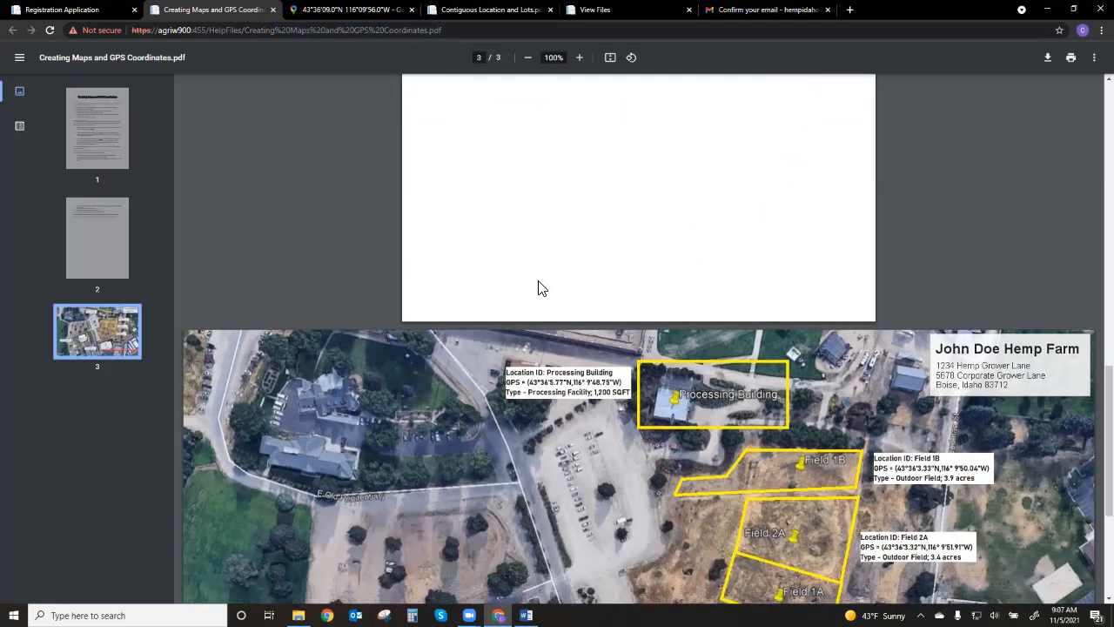
{"action": "scroll", "coordinate": [538, 288], "scroll_direction": "down", "scroll_amount": 1}
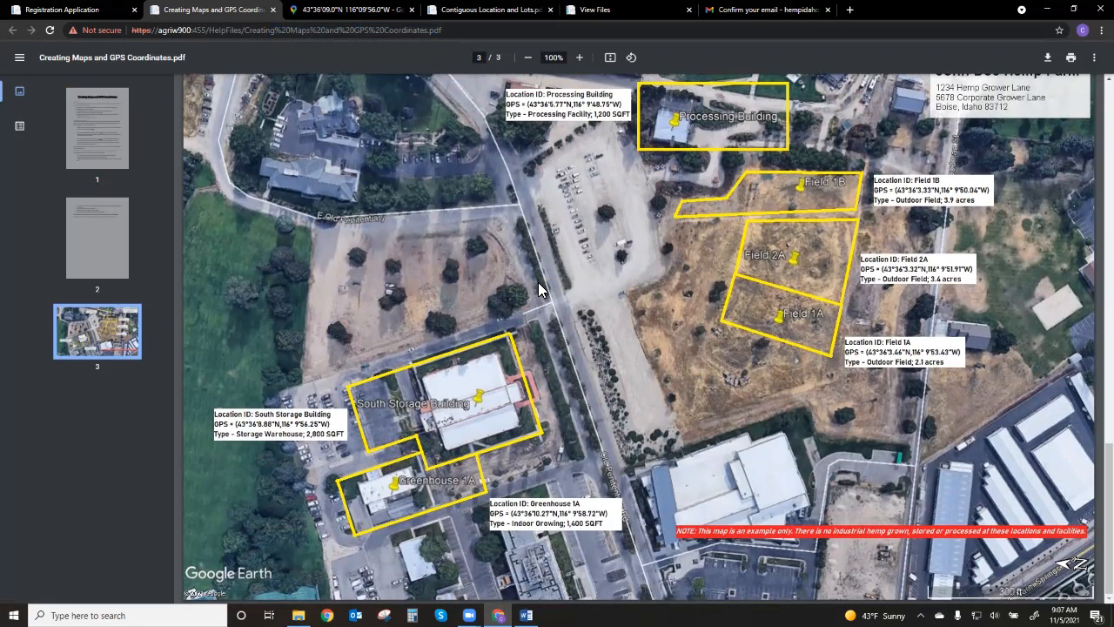
{"action": "scroll", "coordinate": [538, 288], "scroll_direction": "up", "scroll_amount": 2}
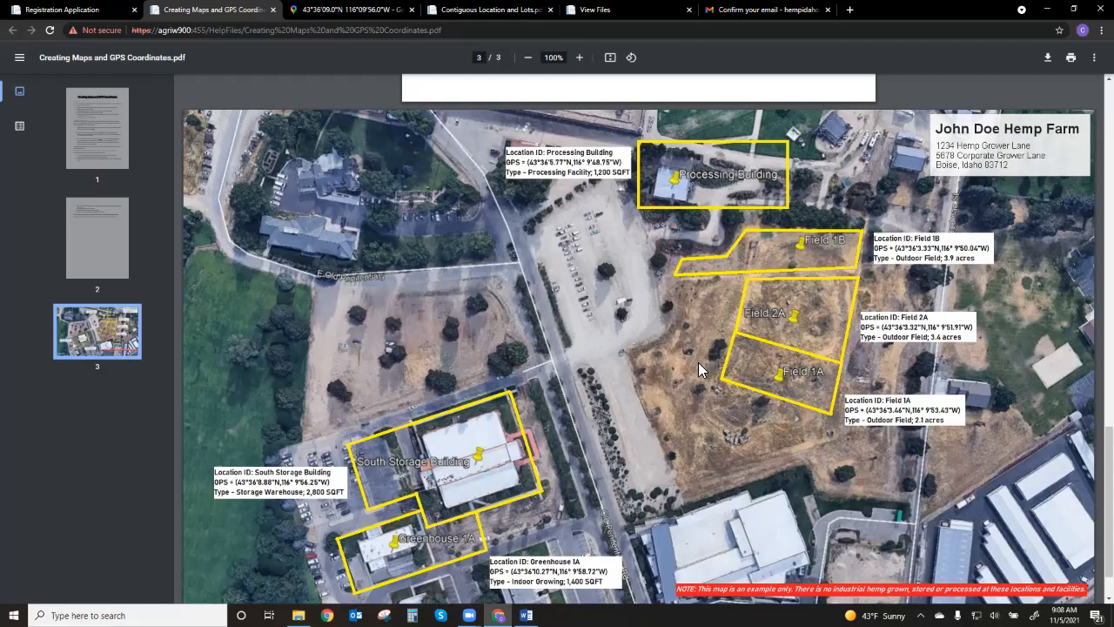
{"action": "scroll", "coordinate": [698, 369], "scroll_direction": "down", "scroll_amount": 2}
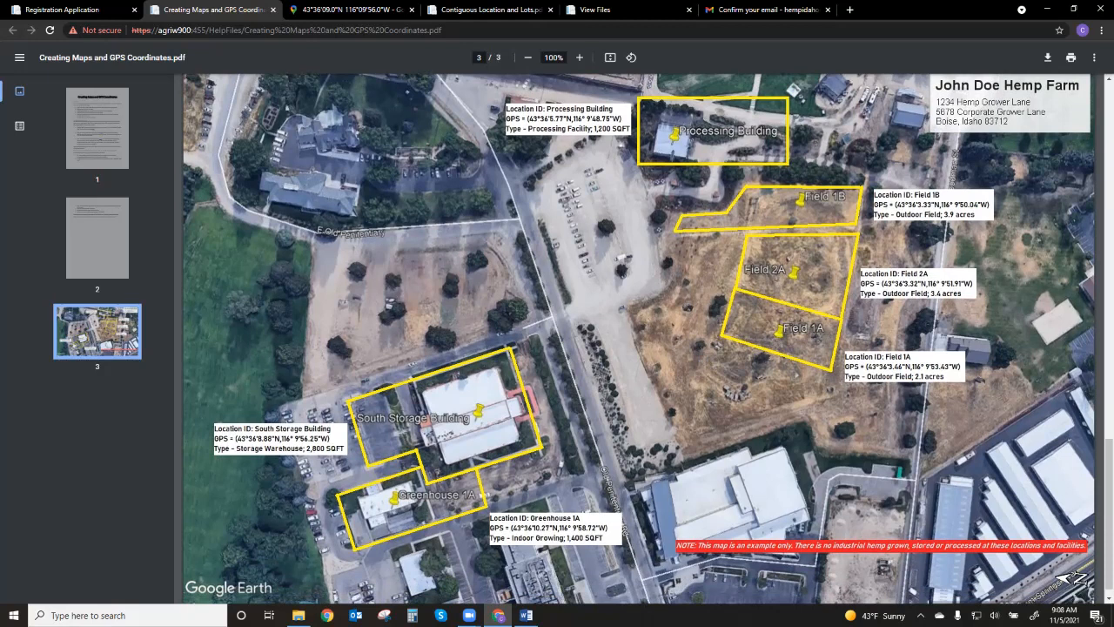
{"action": "left_click", "coordinate": [105, 12]}
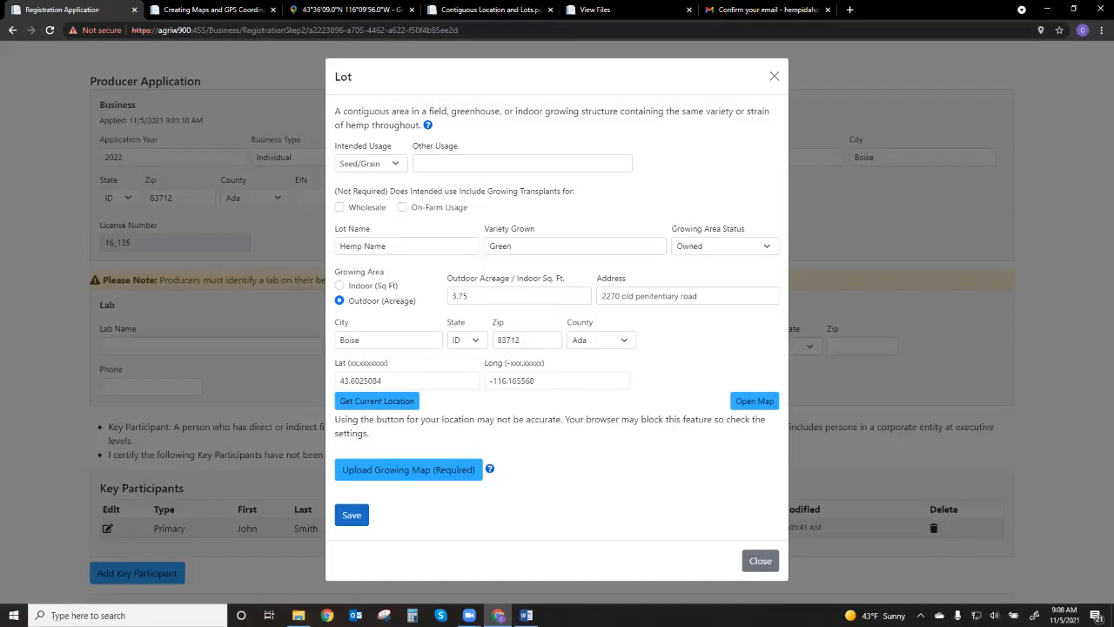
Upload Hemp Map Example.jpg as the lot's growing map, close the lot, and check its uploaded files list
{"action": "left_click", "coordinate": [408, 469]}
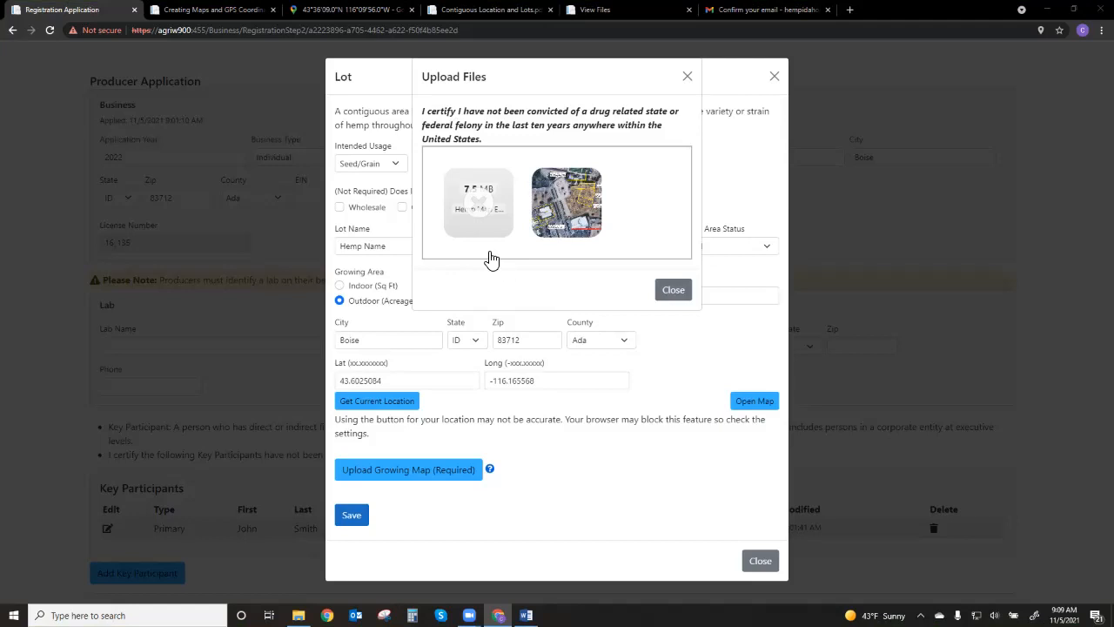
{"action": "mouse_move", "coordinate": [481, 207]}
{"action": "left_click", "coordinate": [675, 290]}
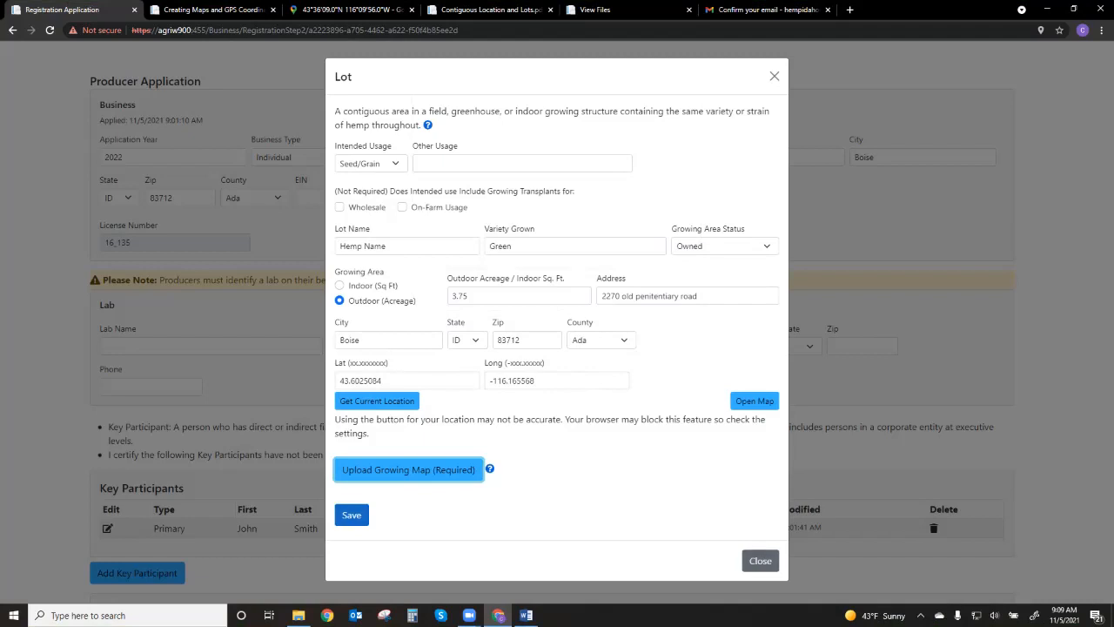
{"action": "left_click", "coordinate": [760, 561]}
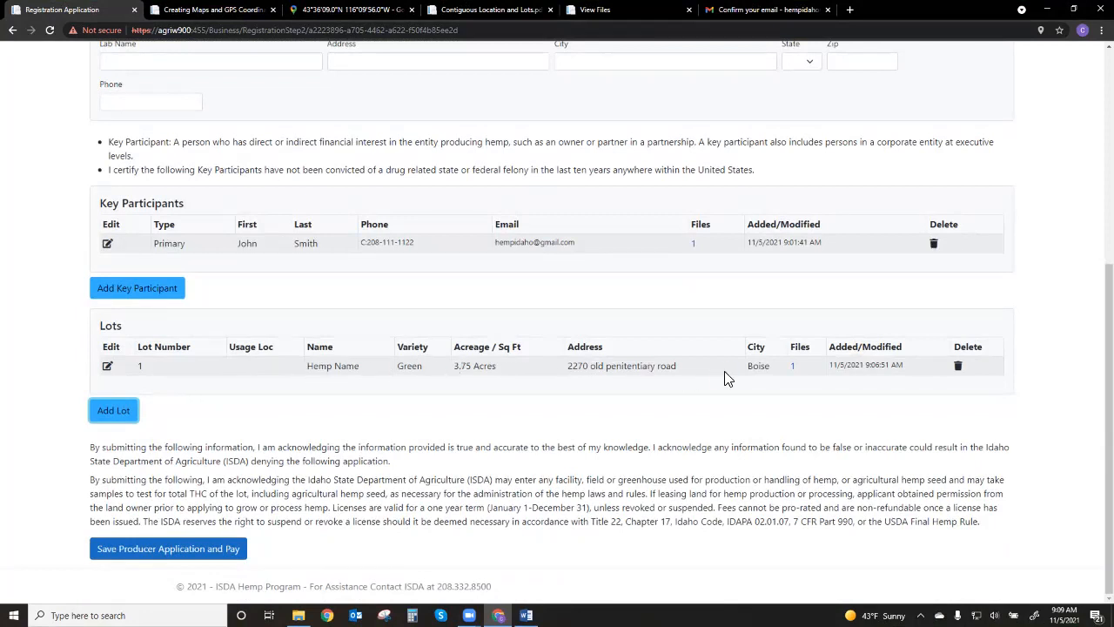
{"action": "left_click", "coordinate": [792, 365]}
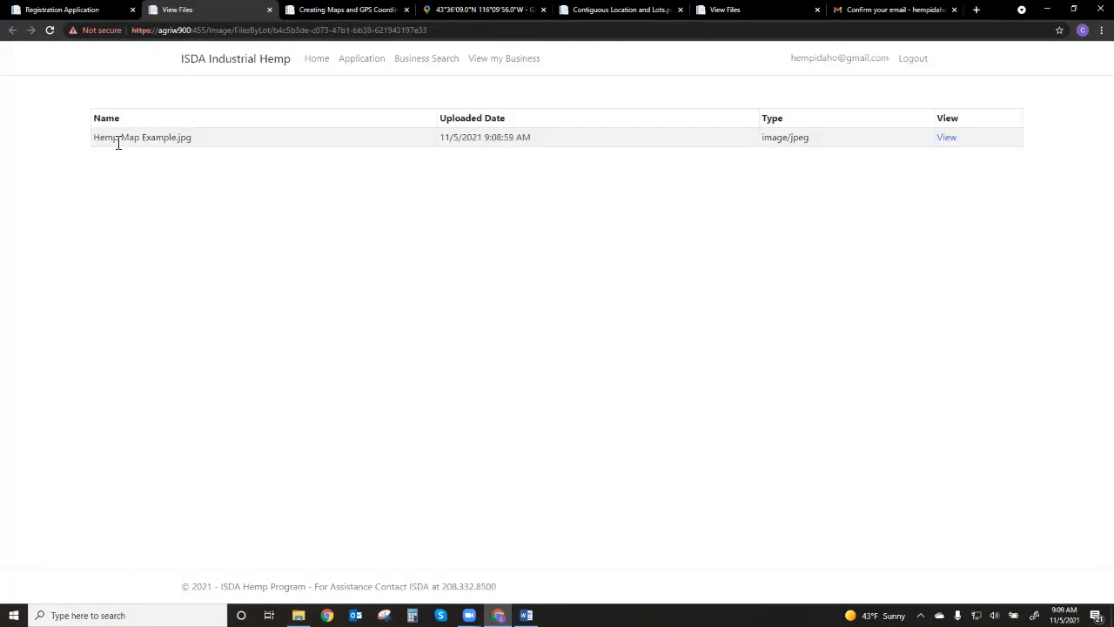
{"action": "left_click", "coordinate": [83, 12]}
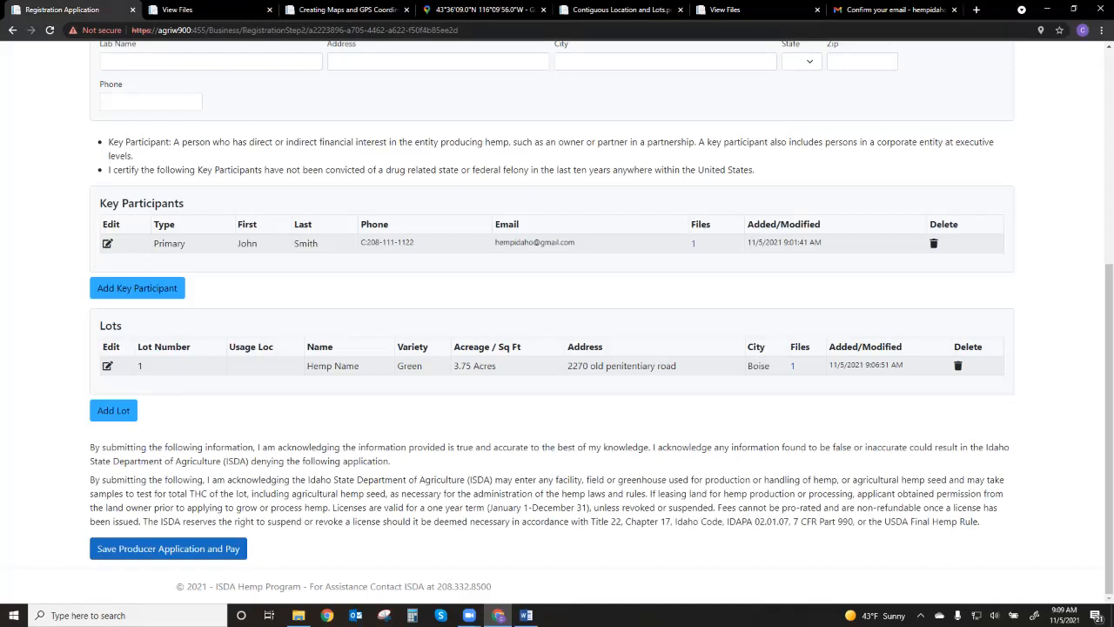
{"action": "left_click", "coordinate": [112, 410]}
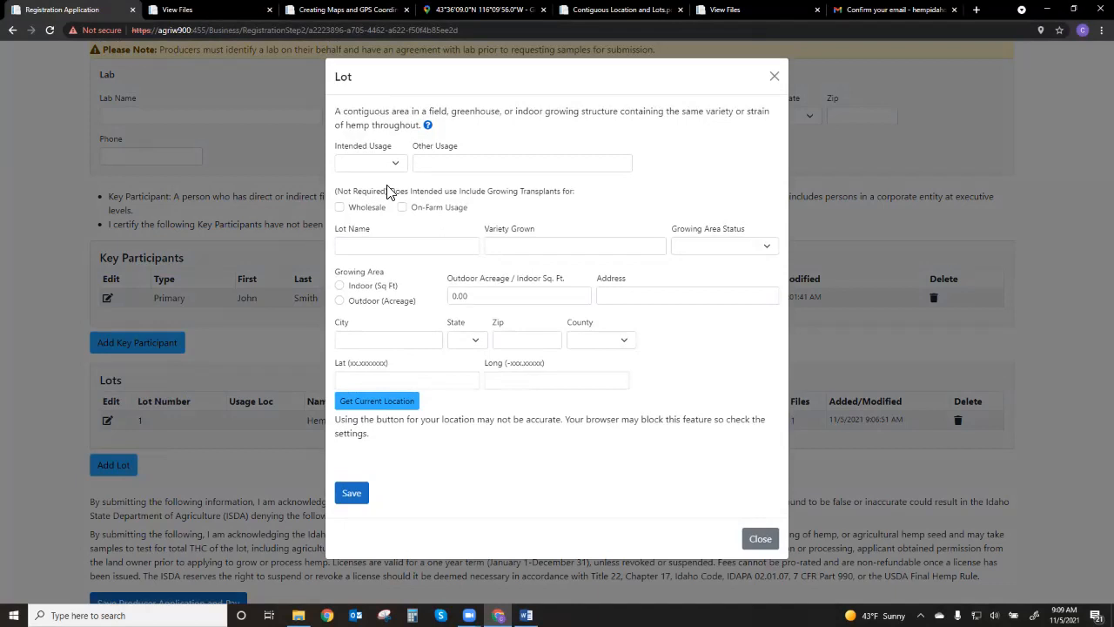
{"action": "left_click", "coordinate": [760, 538]}
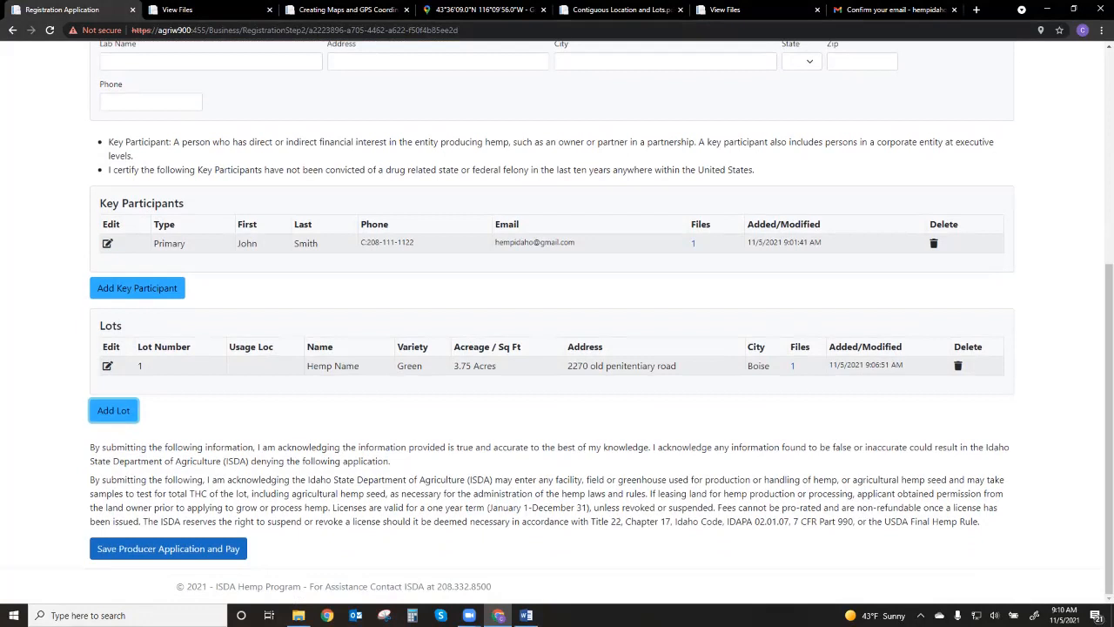
{"action": "scroll", "coordinate": [558, 322], "scroll_direction": "up", "scroll_amount": 1}
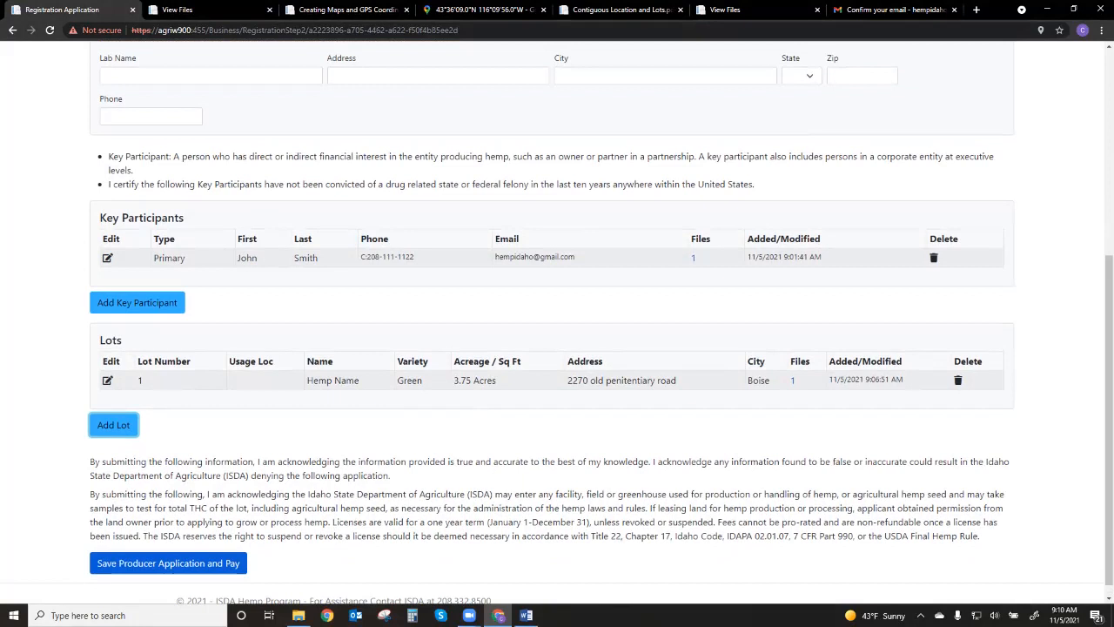
{"action": "scroll", "coordinate": [557, 320], "scroll_direction": "up", "scroll_amount": 1}
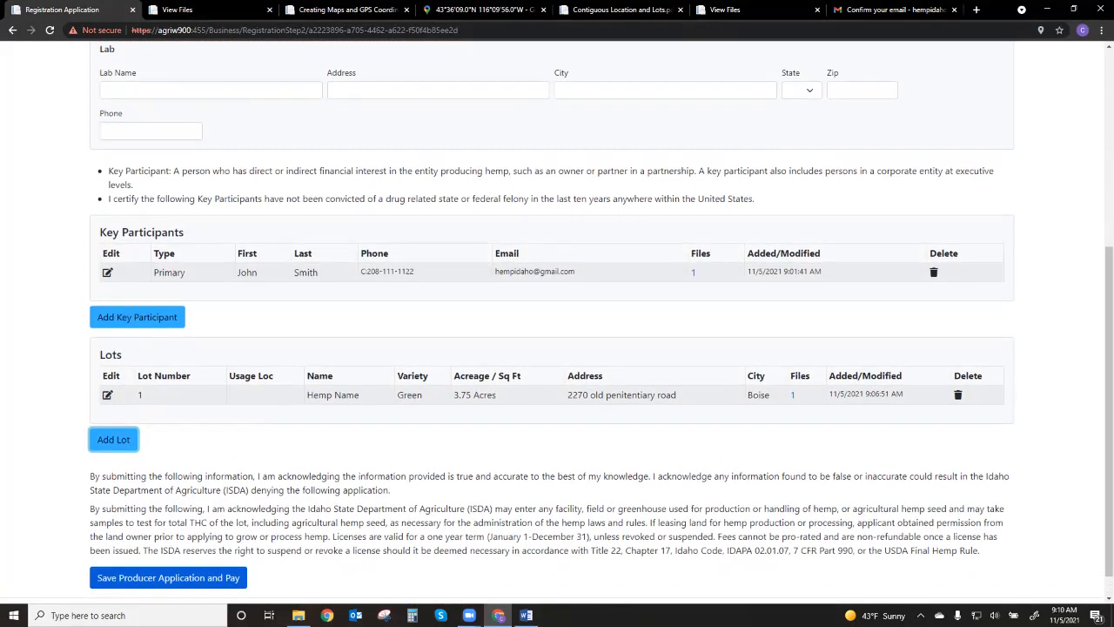